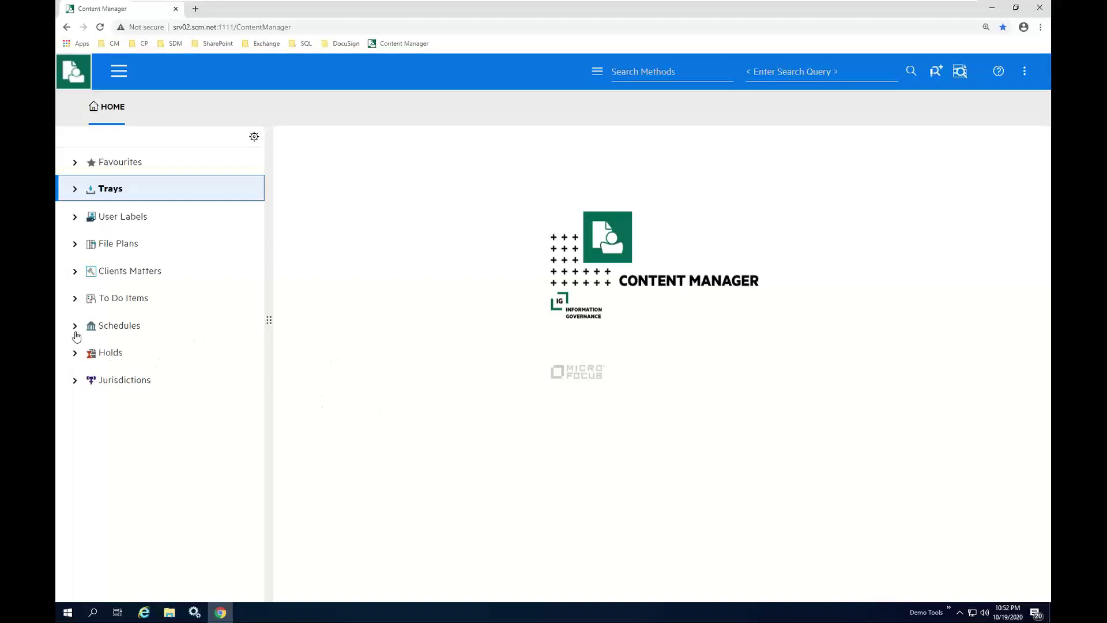
Browse the Transfer to NARA and Keep Permanently schedules, then list the 105 HR Records records.
click(75, 327)
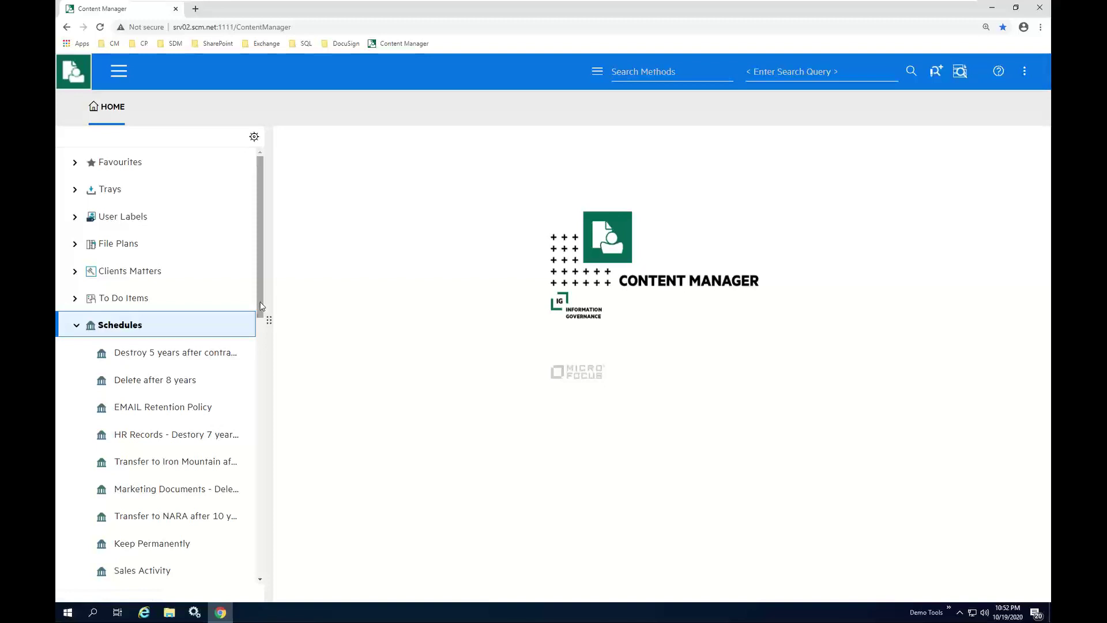
drag(260, 306, 254, 368)
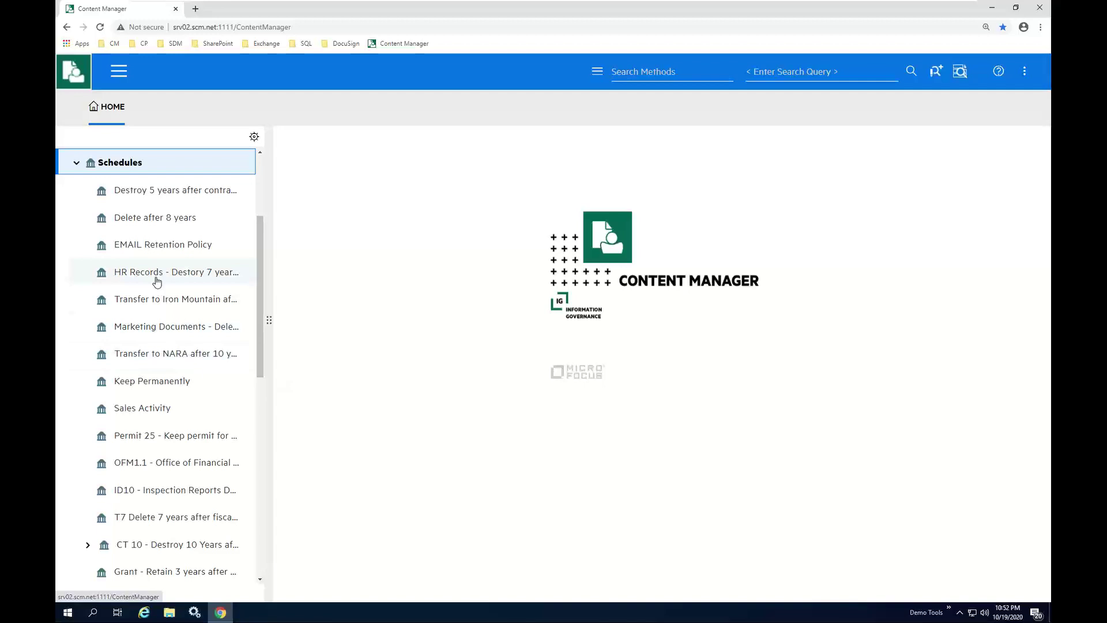
click(164, 272)
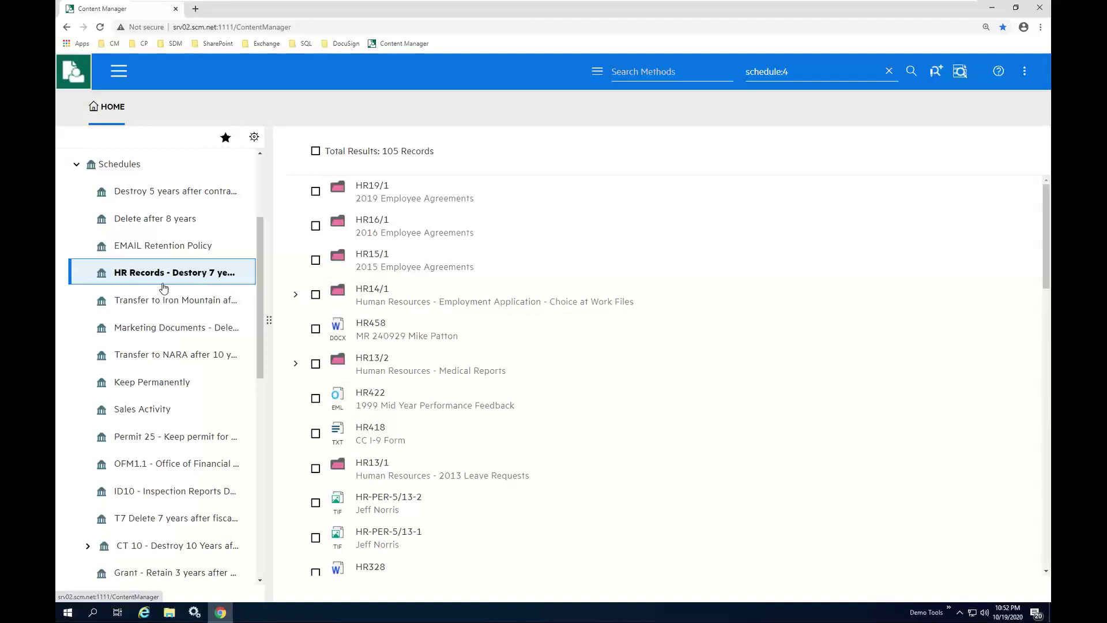
click(148, 353)
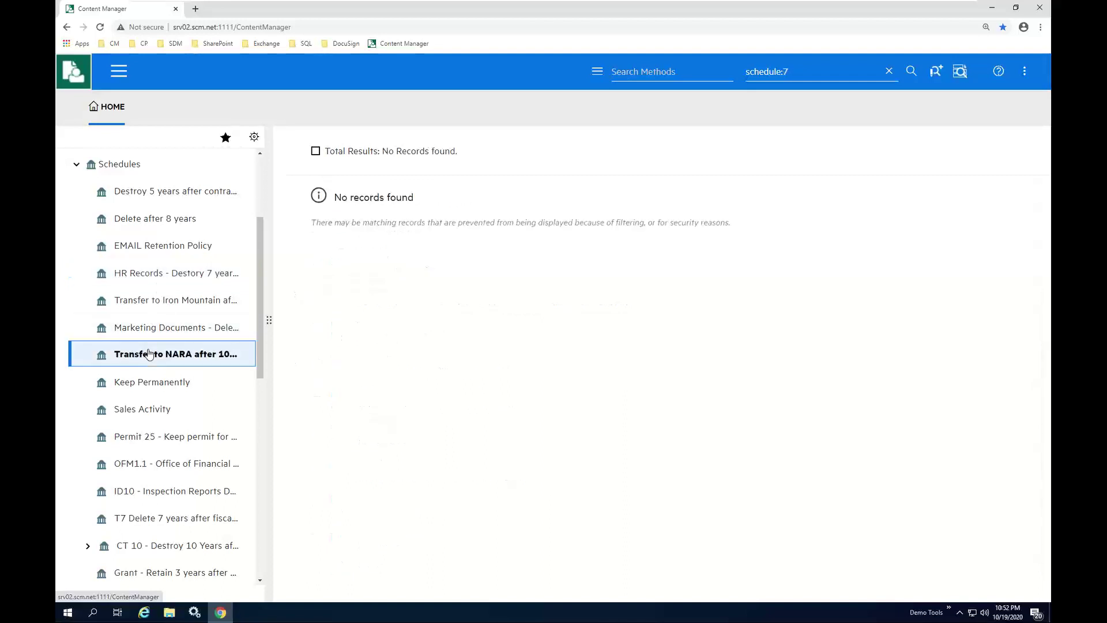
click(140, 381)
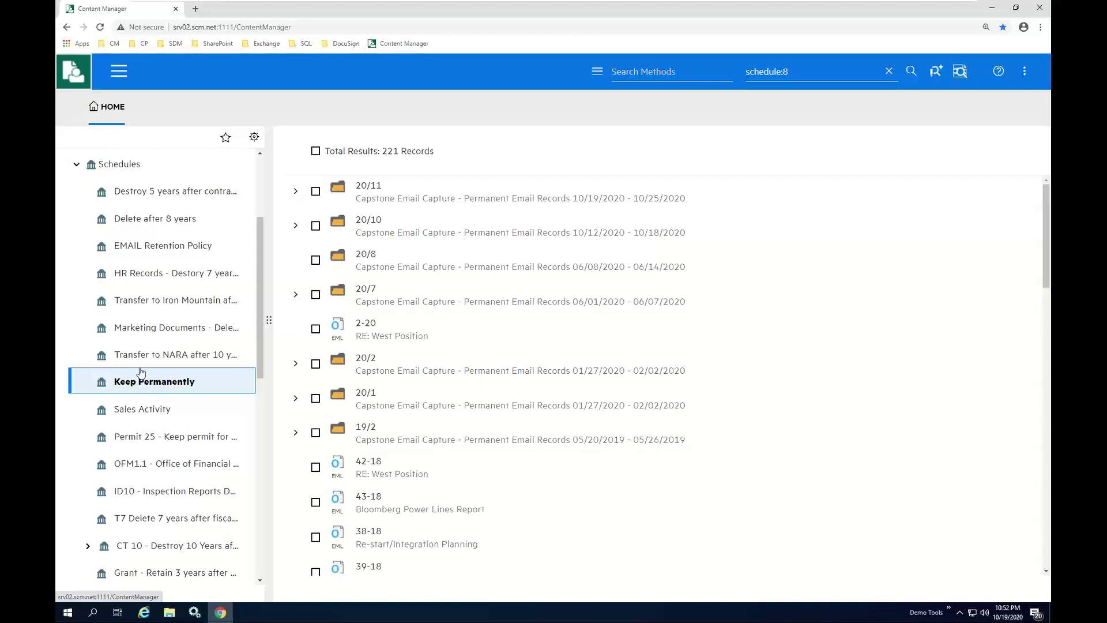
click(147, 276)
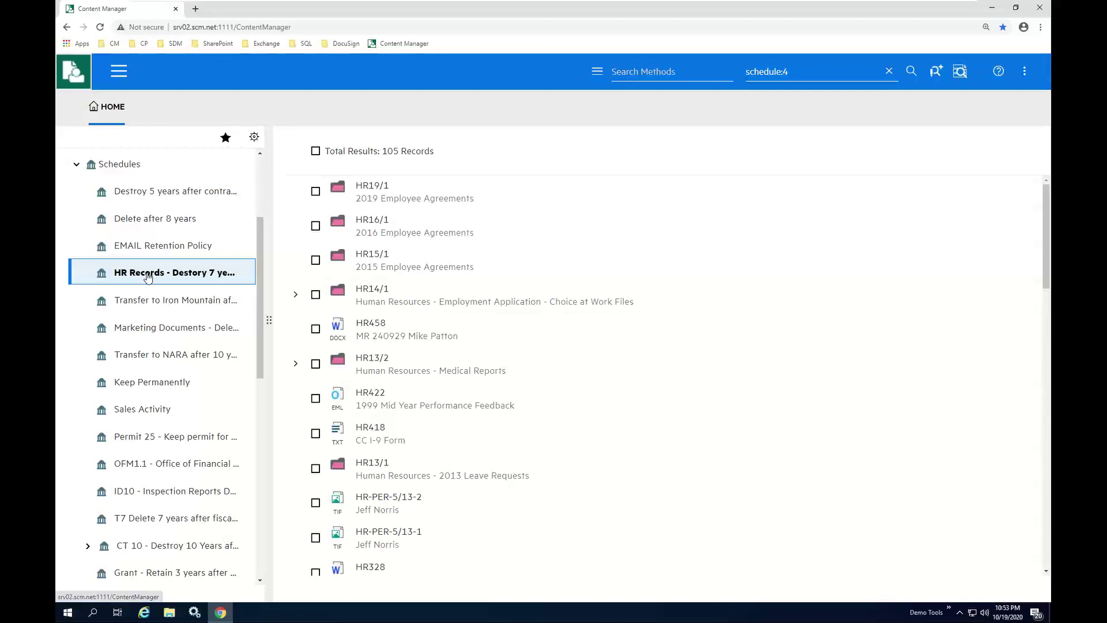
Check records on the Legal, Public Disclosure, HR Audit and Standards Review holds, then collapse Holds.
click(77, 164)
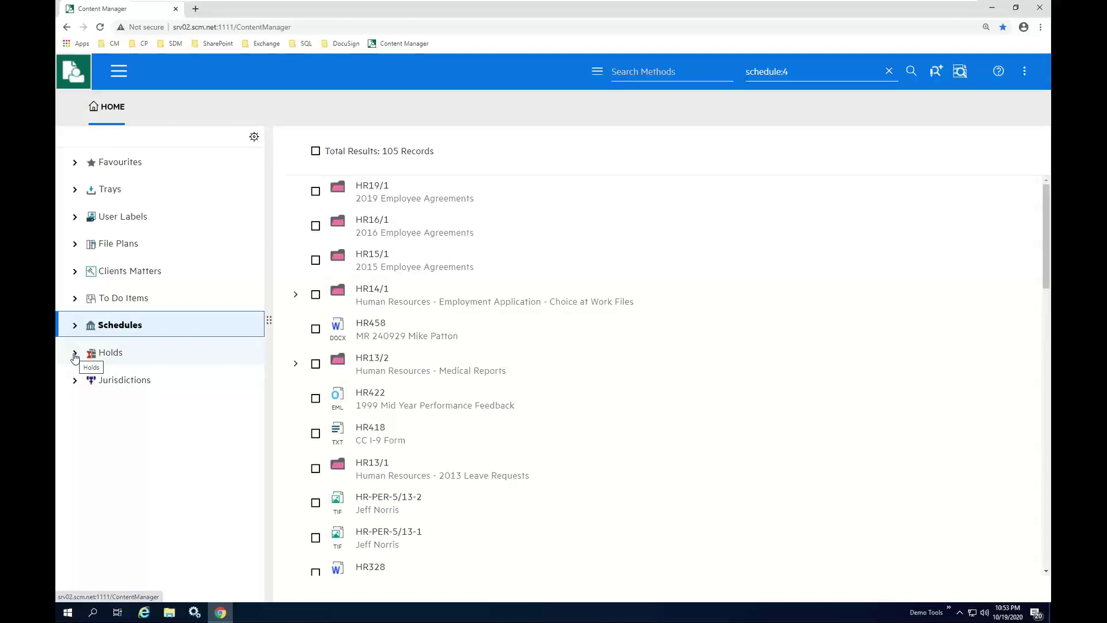
click(74, 357)
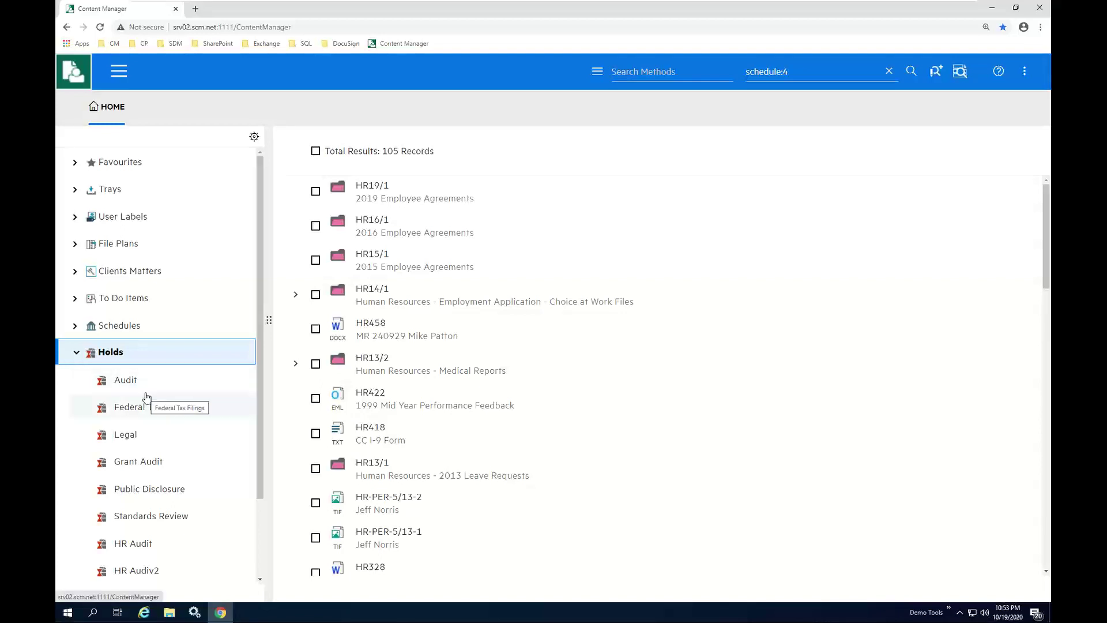
click(121, 435)
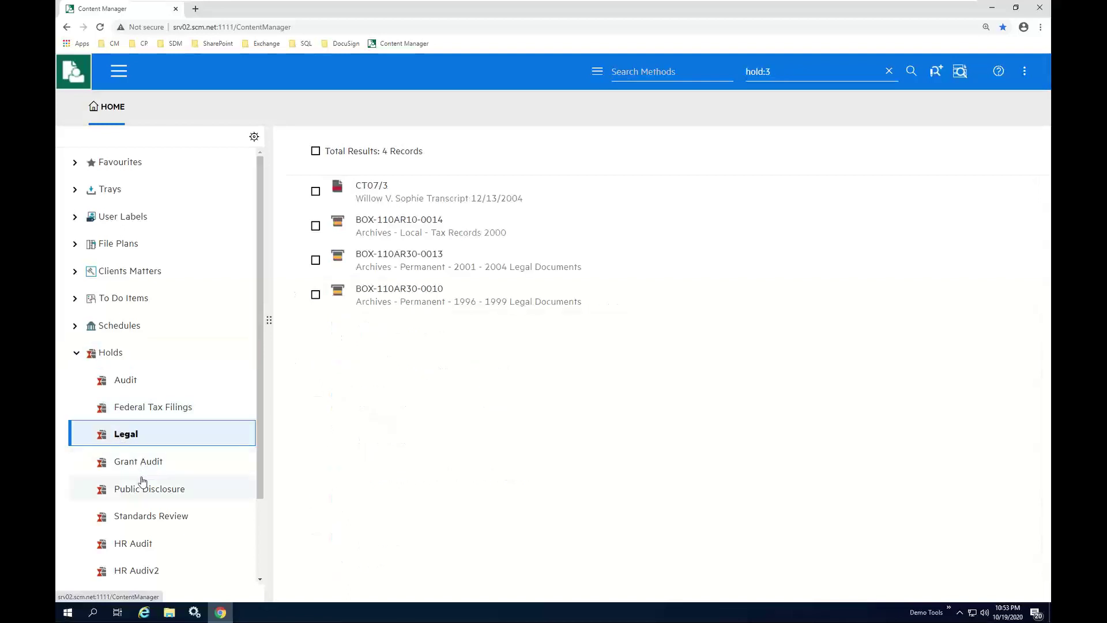
click(142, 493)
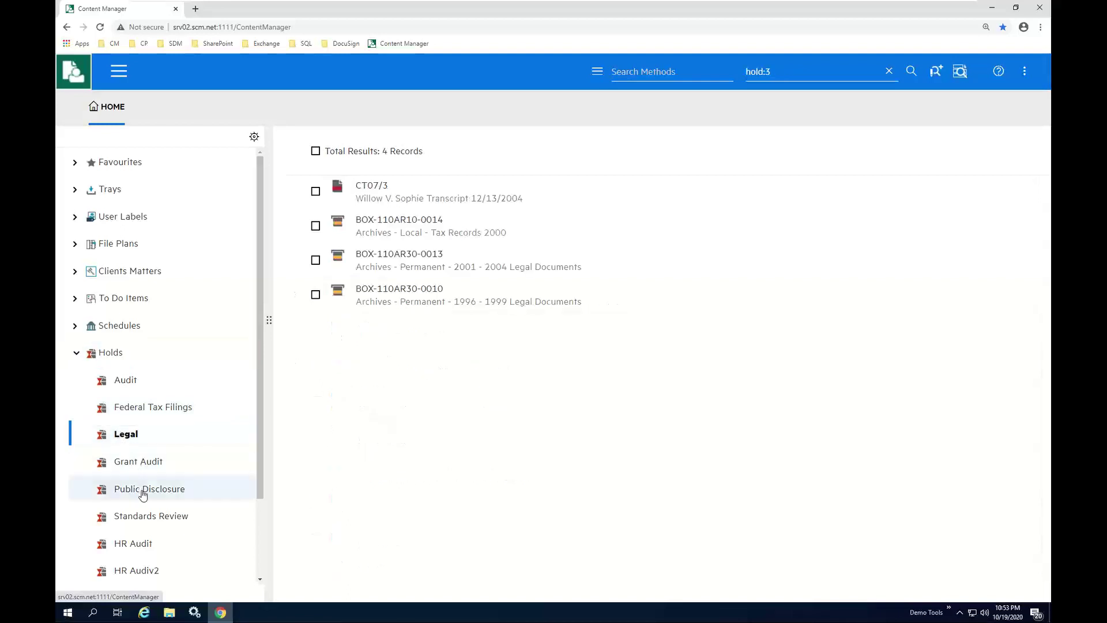
click(140, 544)
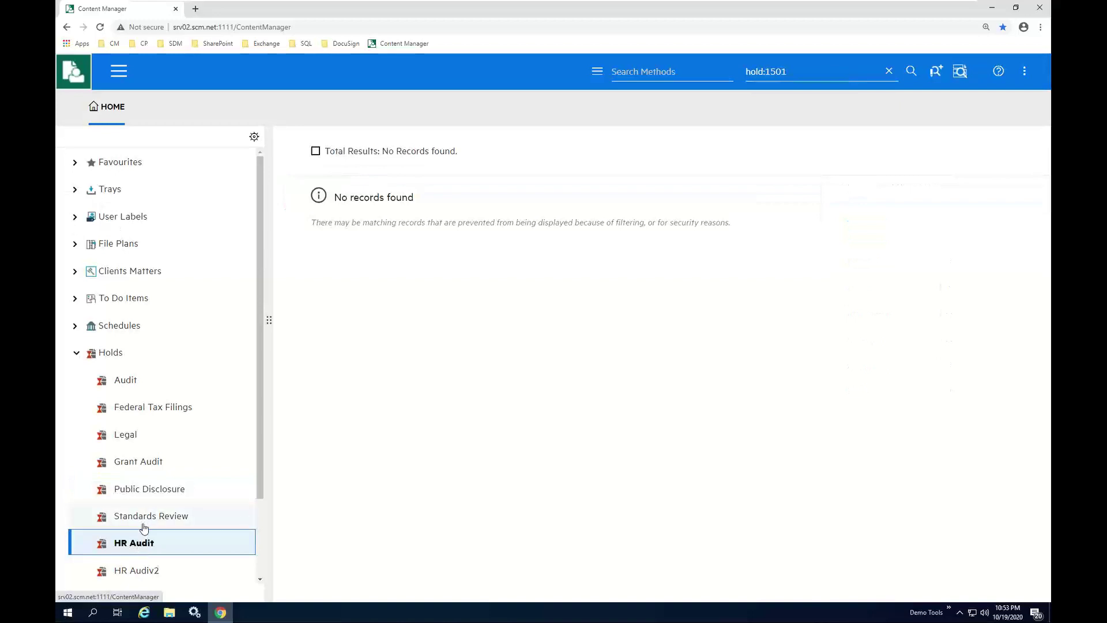
click(144, 517)
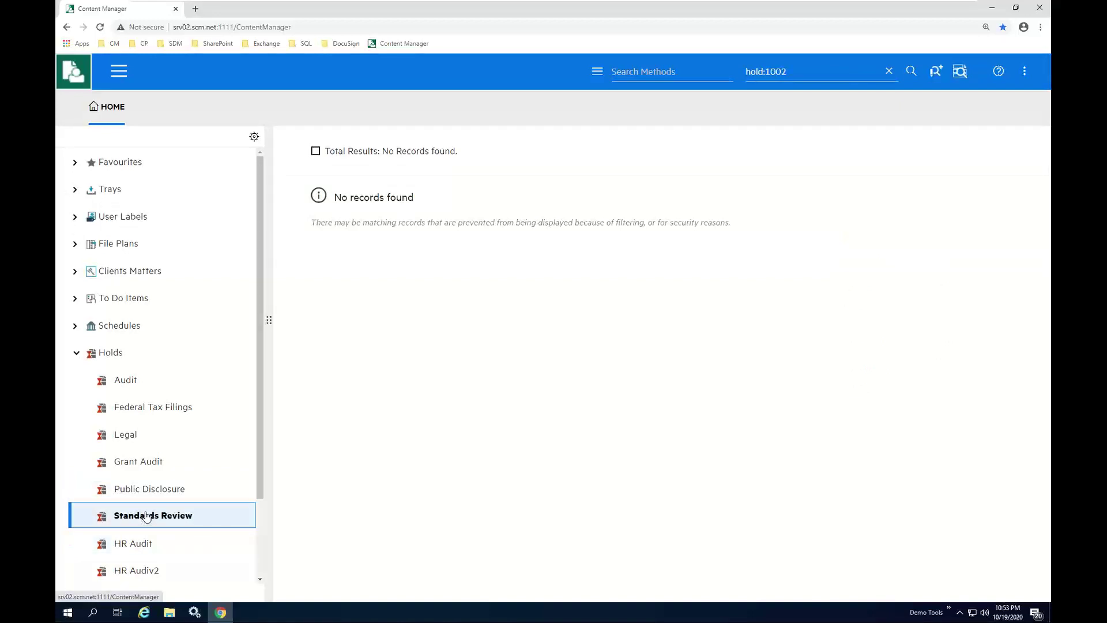
click(77, 353)
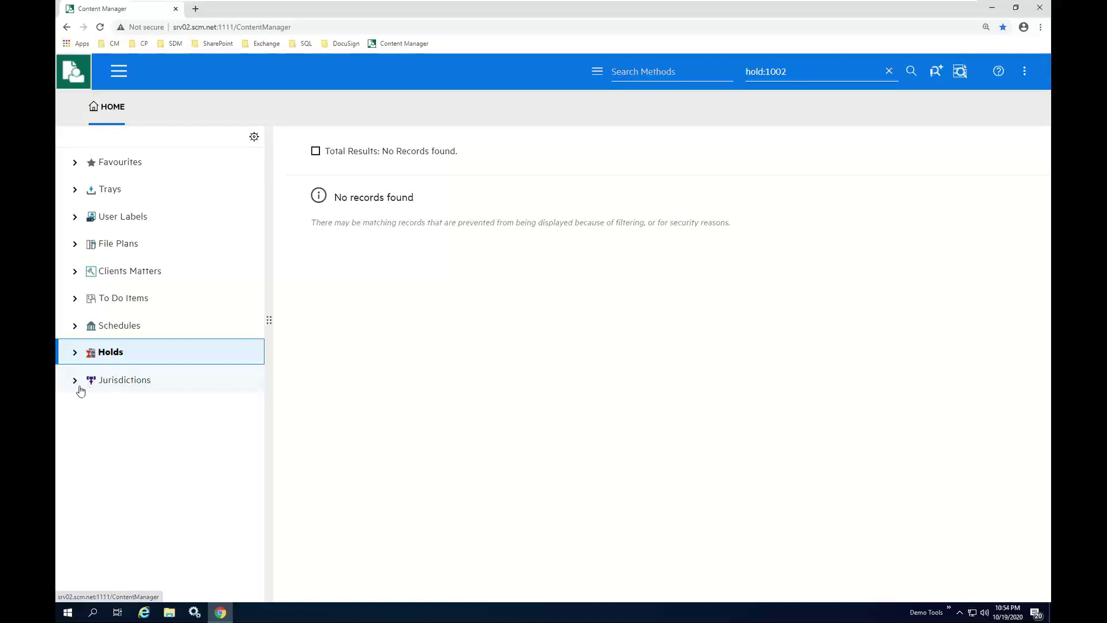
List the records under Jurisdictions > Americas > USCAN > USA, then collapse the tree.
click(75, 382)
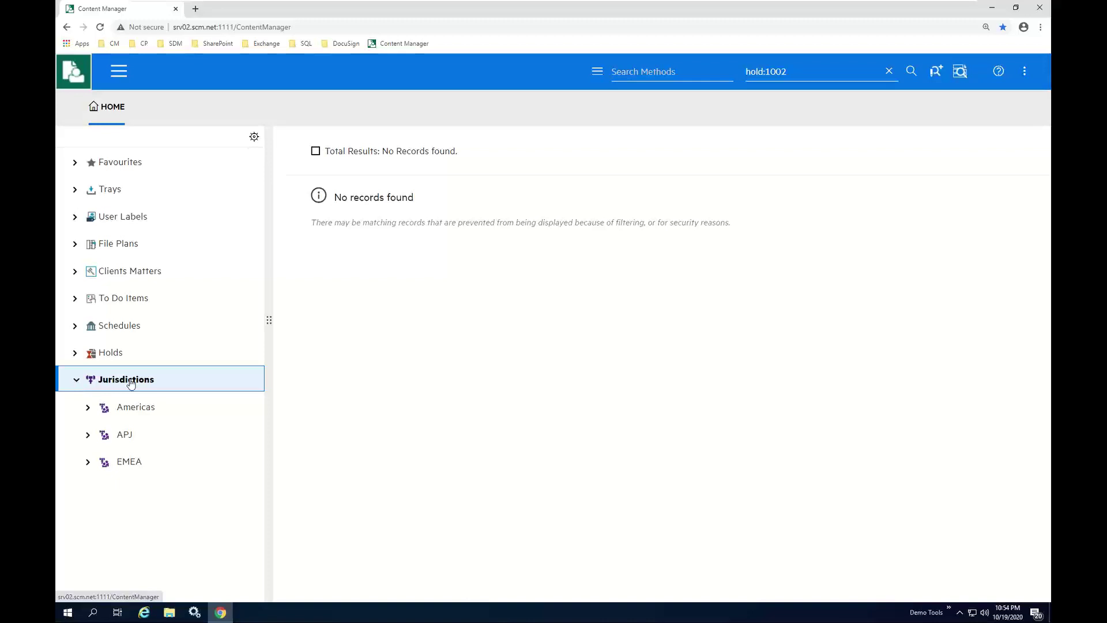
click(87, 408)
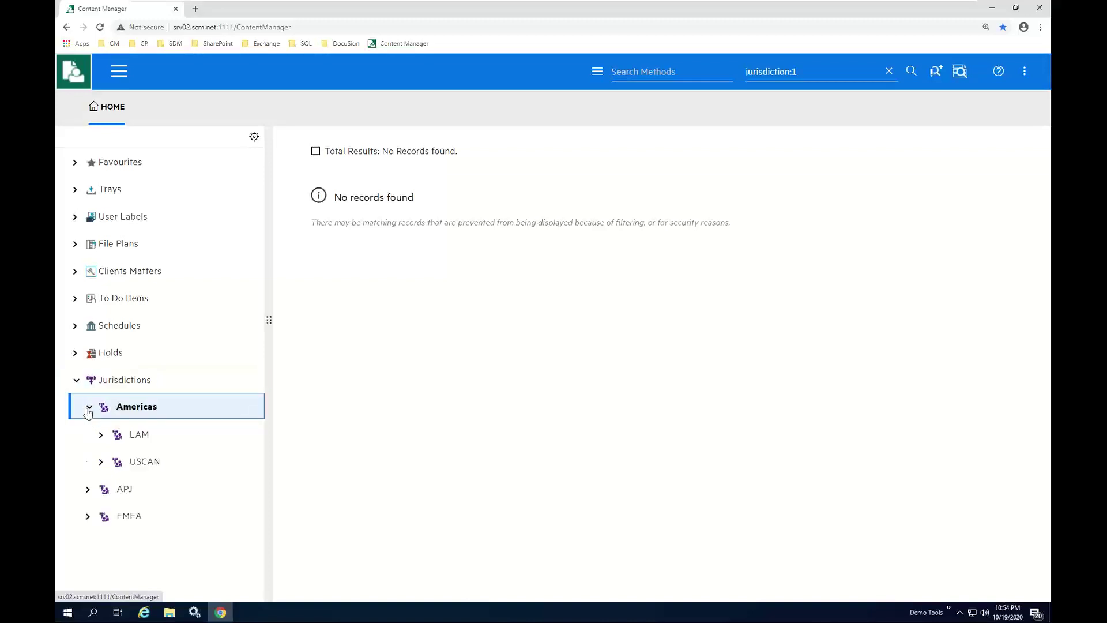
click(100, 464)
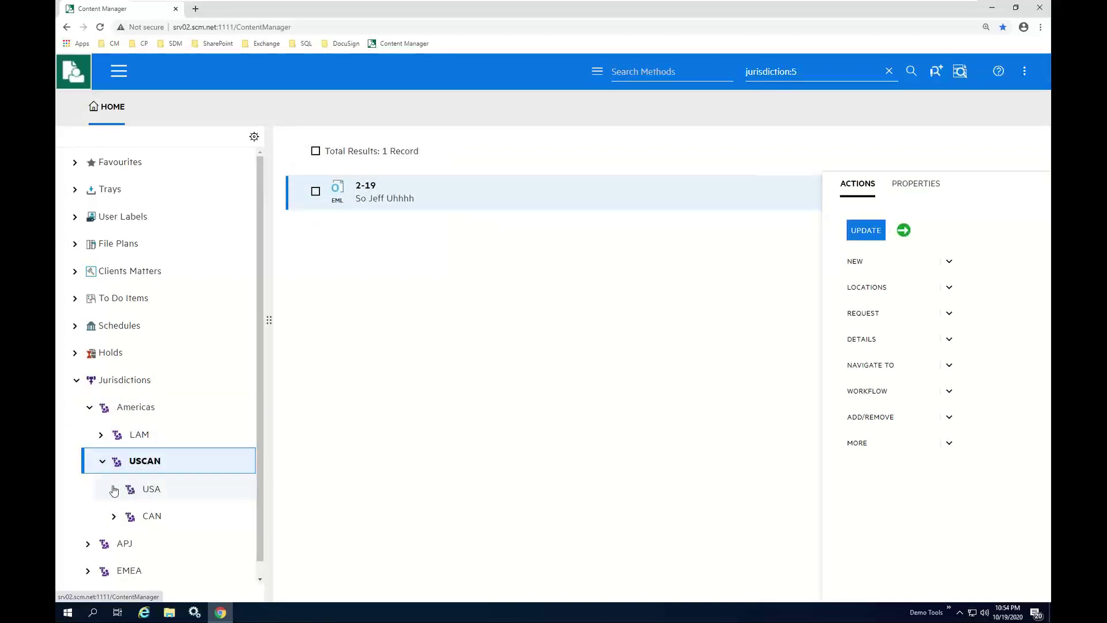
click(127, 492)
scroll(189, 496, down, 2)
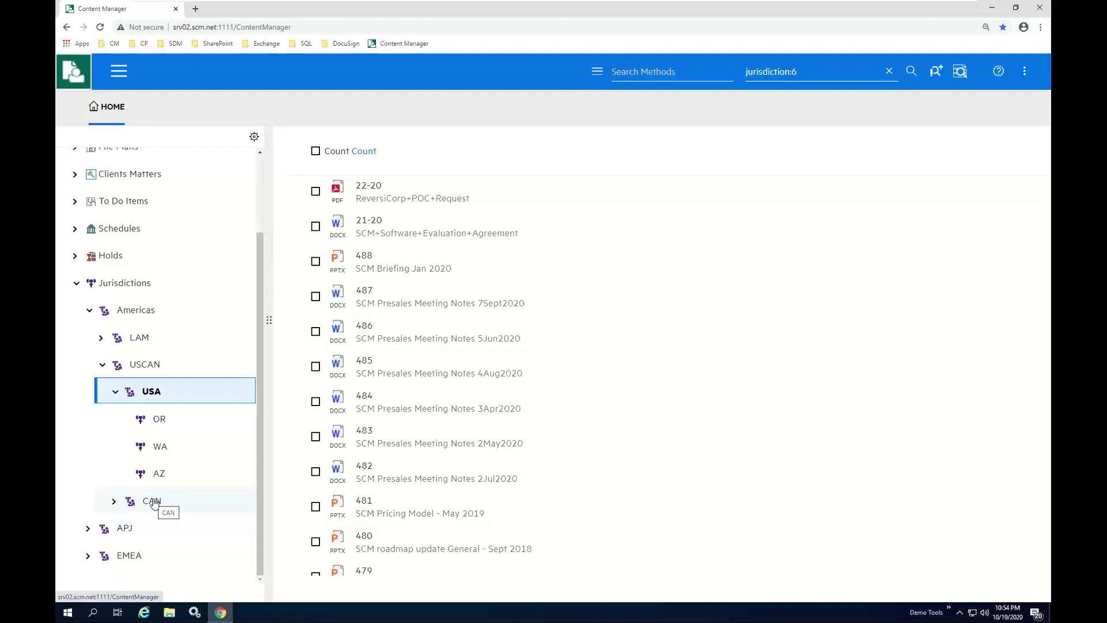
click(113, 393)
click(75, 373)
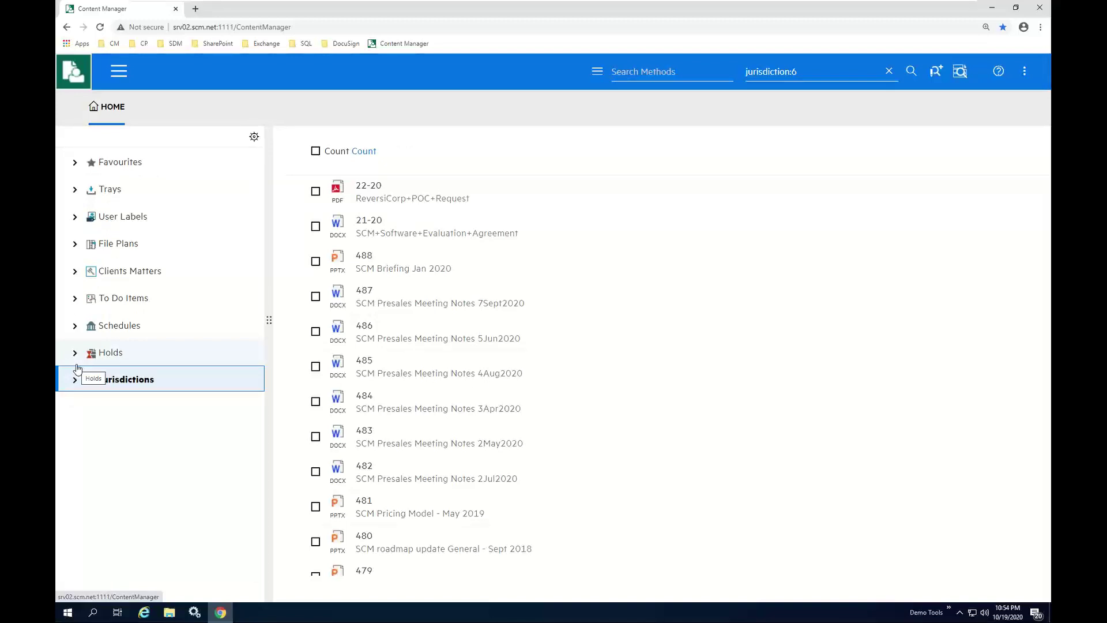
Clear the jurisdiction:6 query from the search box.
click(888, 70)
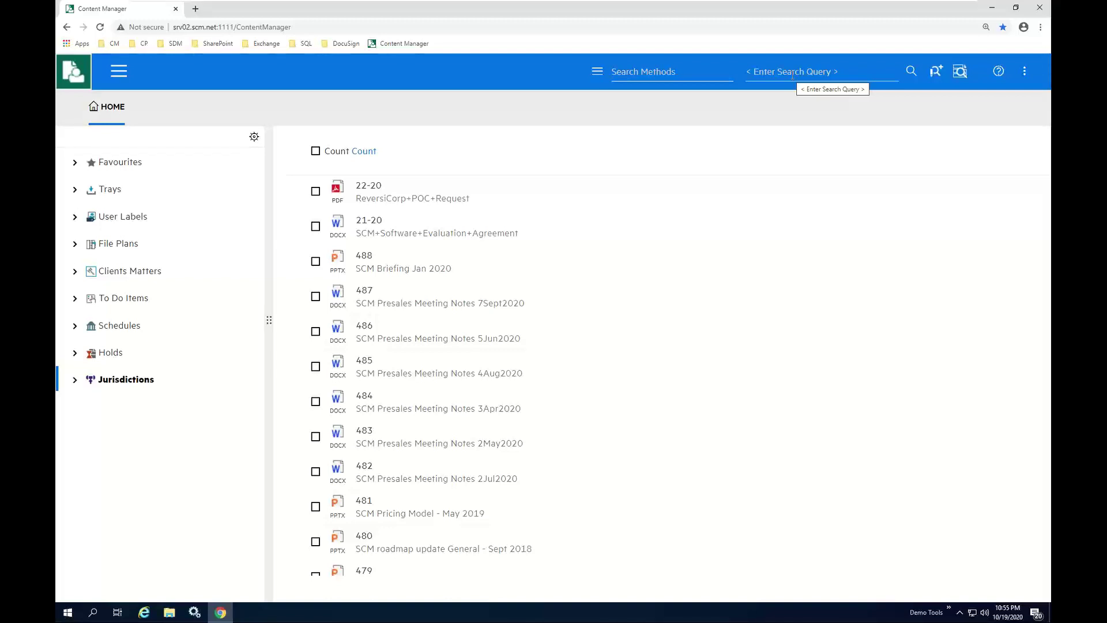
Search for 'reversicorp' to list its 8 matching records.
click(749, 72)
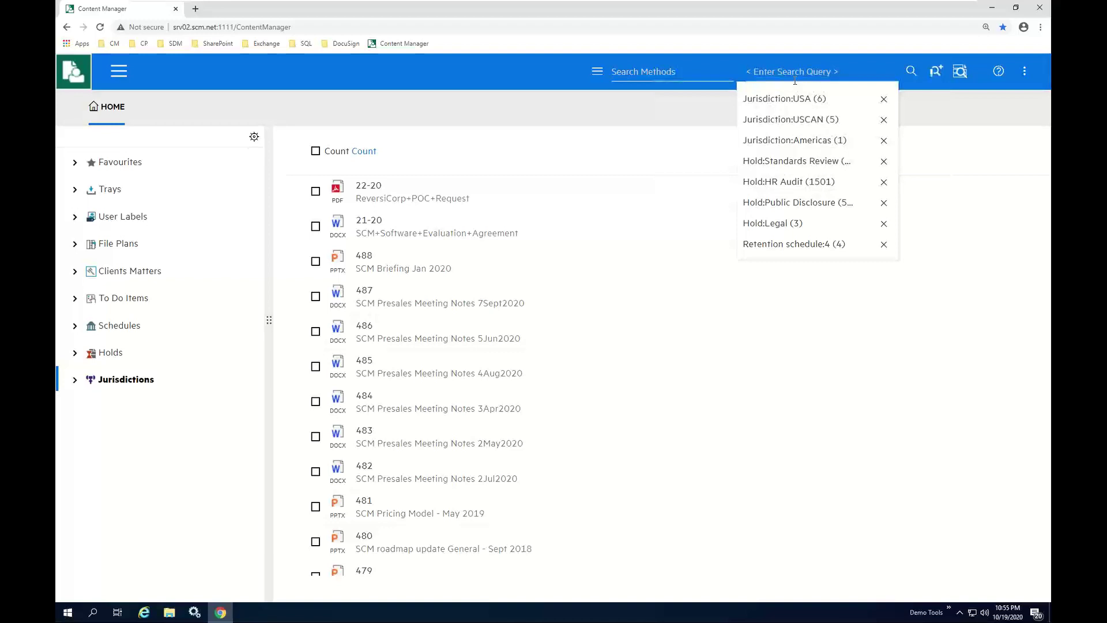
text(rev)
text(ersicorp)
key(Return)
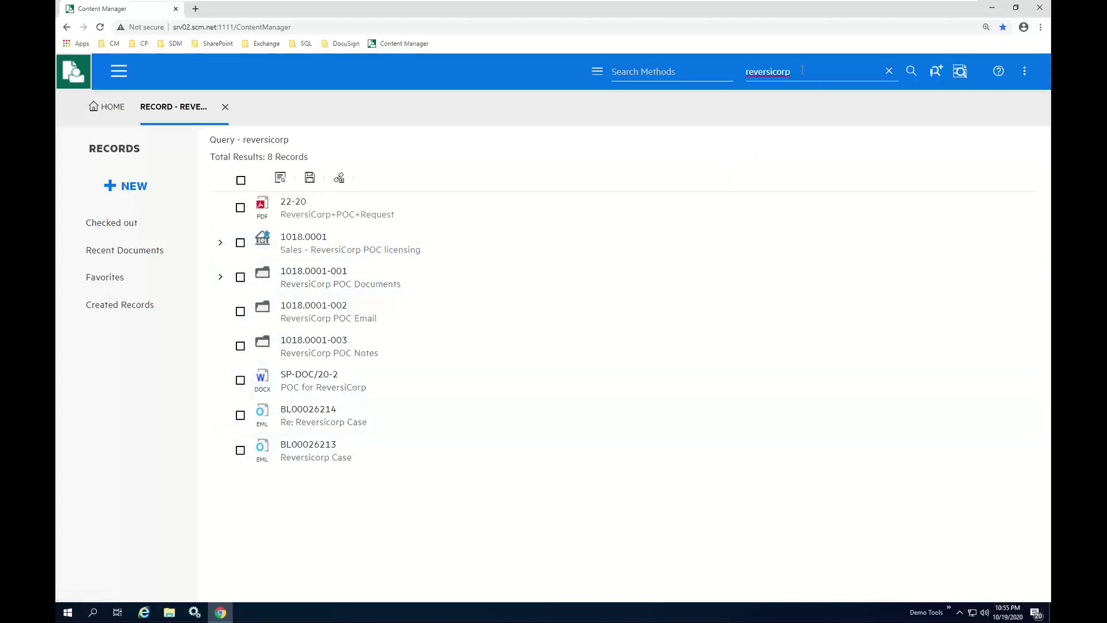
Search for record 20/9 to show the POC Working Documents folder, then clear the query.
click(752, 71)
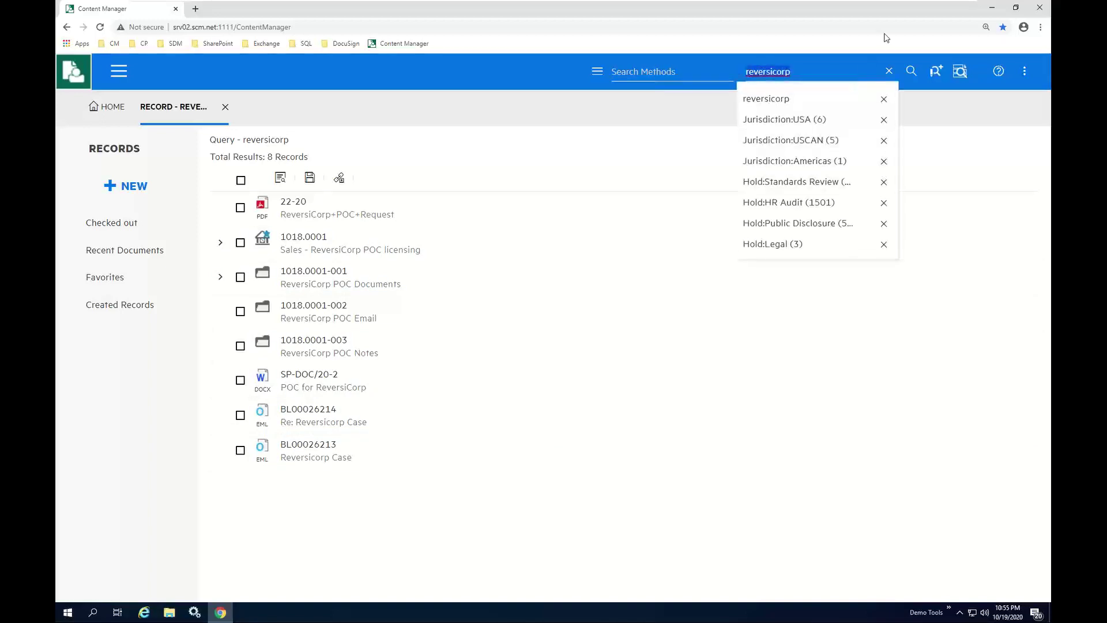
key(BackSpace)
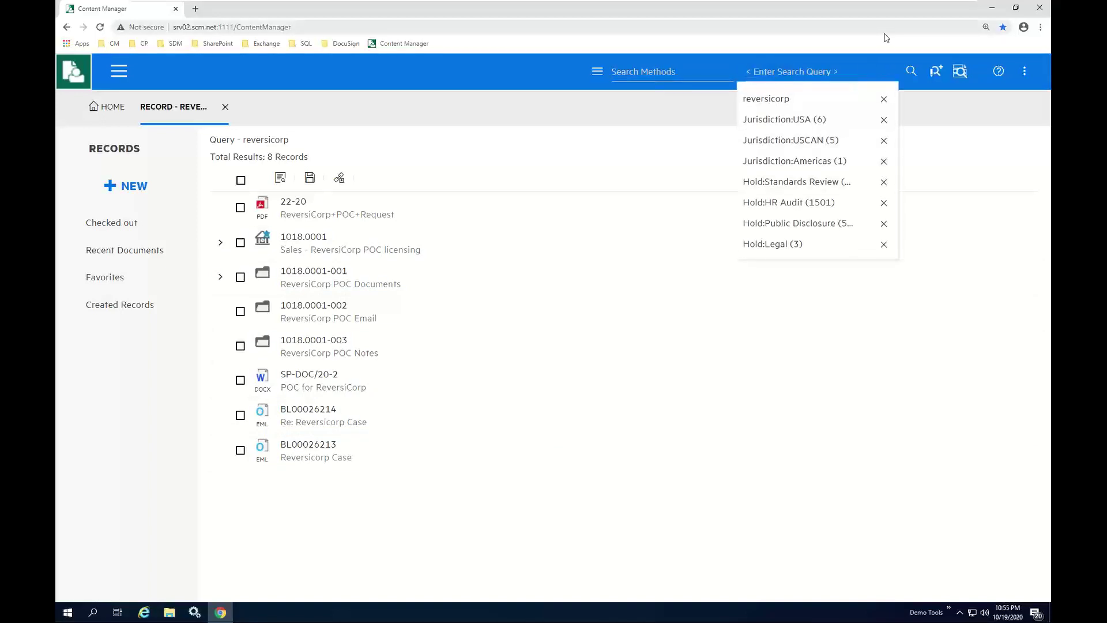
text(20)
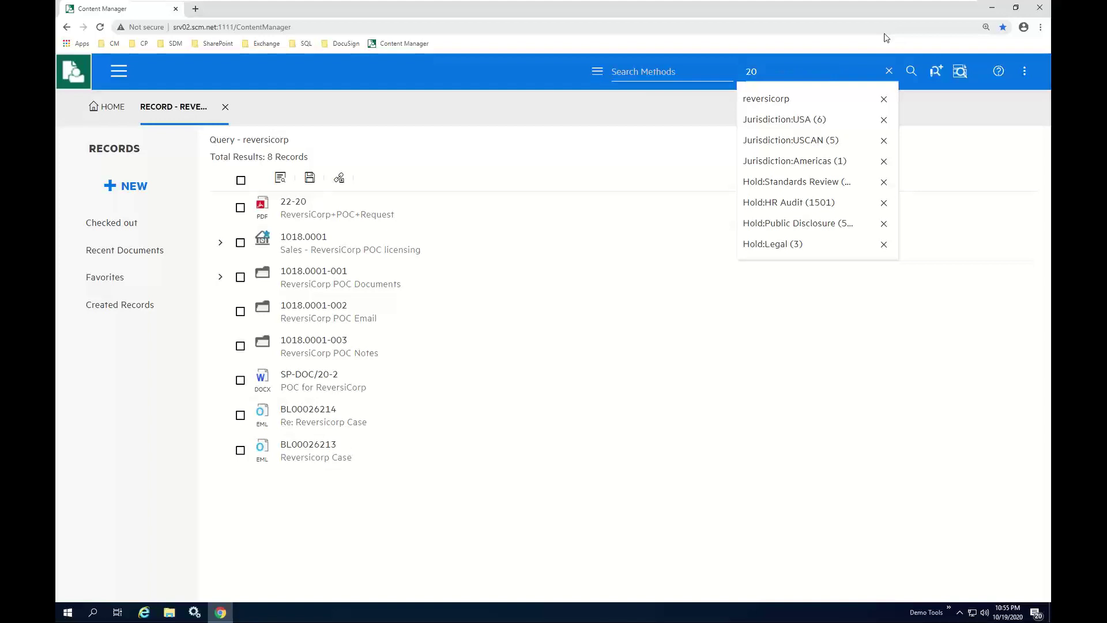
text(/9)
key(Return)
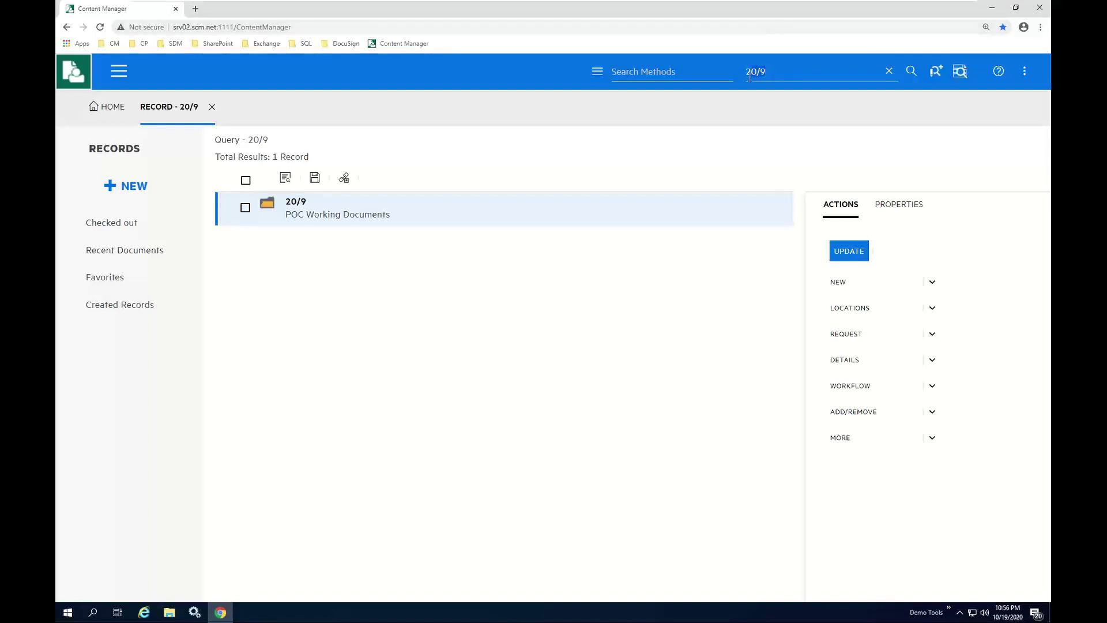
click(749, 75)
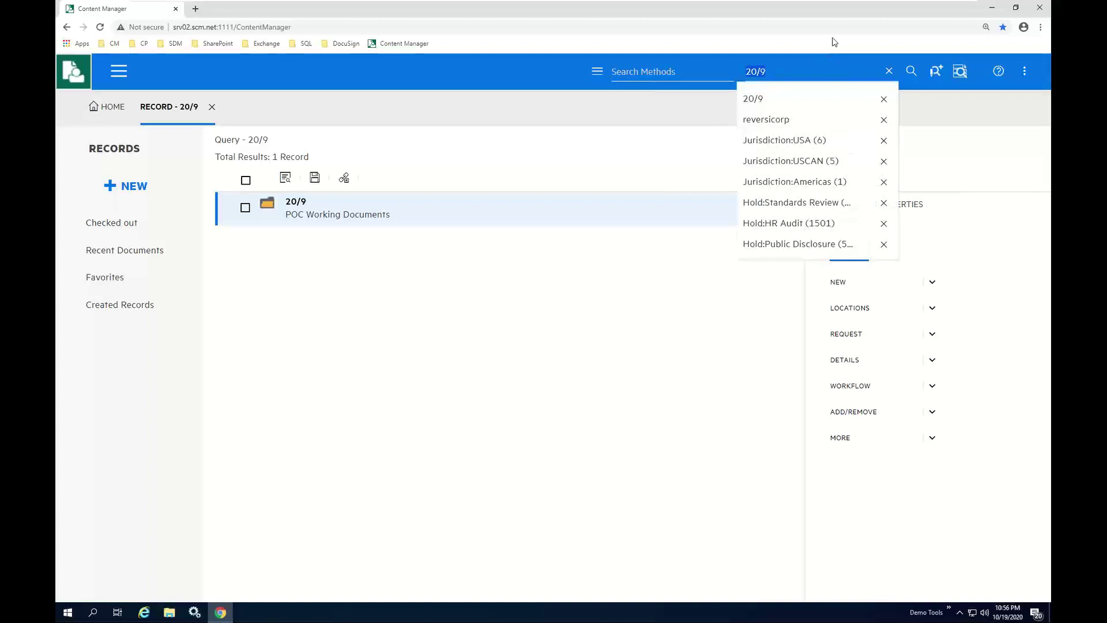
key(BackSpace)
key(BackSpace)
key(BackSpace)
key(BackSpace)
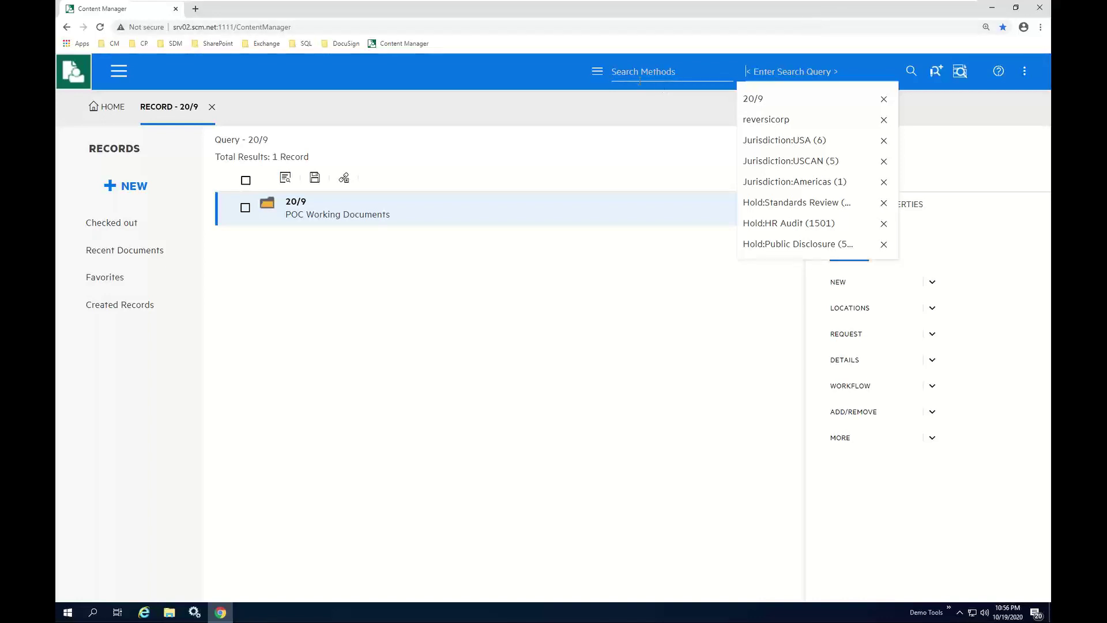
Search by Date Filed for 'previous 7 days', returning 64 records.
click(622, 71)
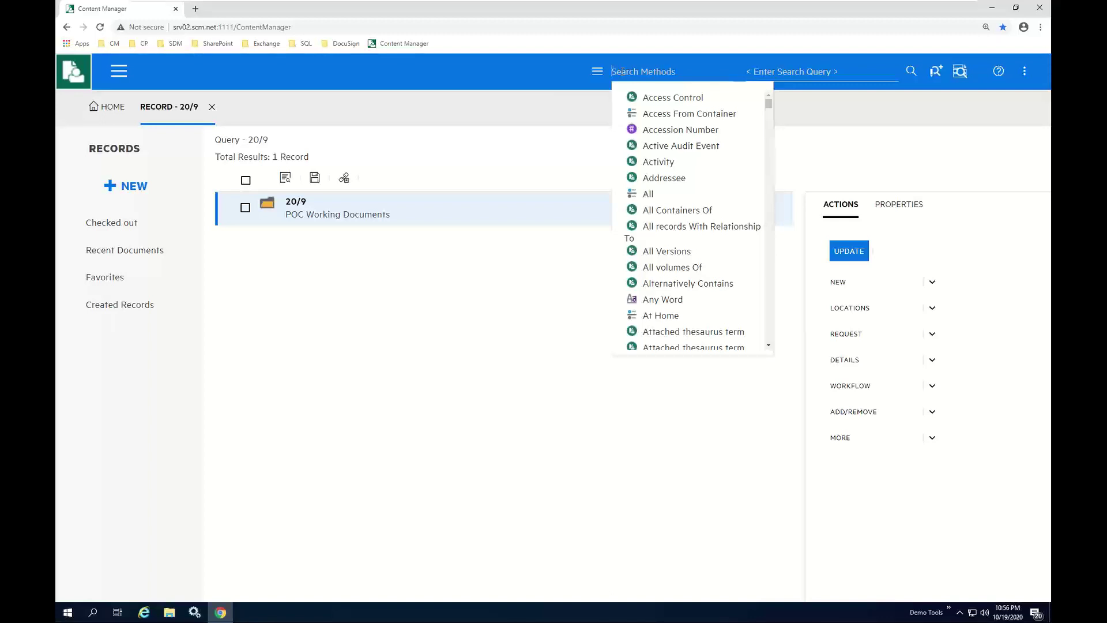
text(date)
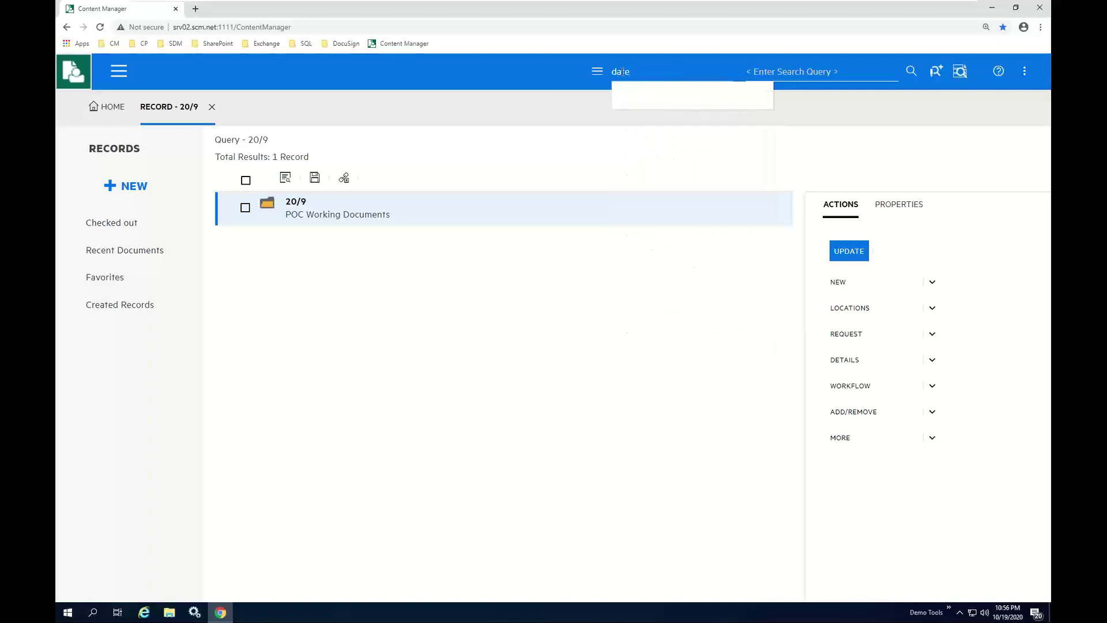
text( filed)
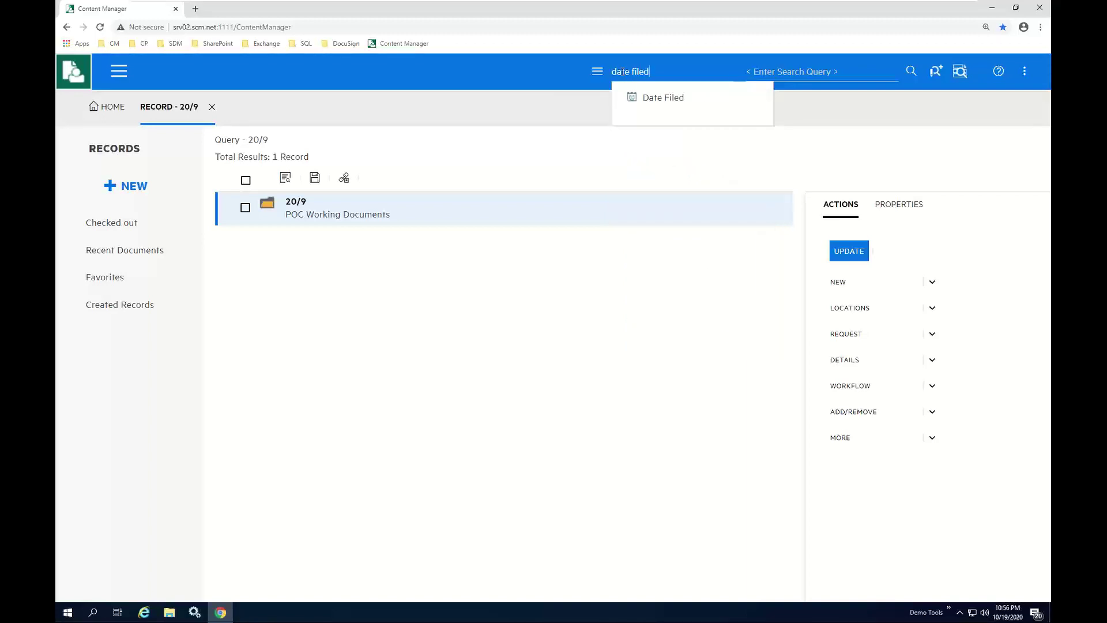
click(656, 98)
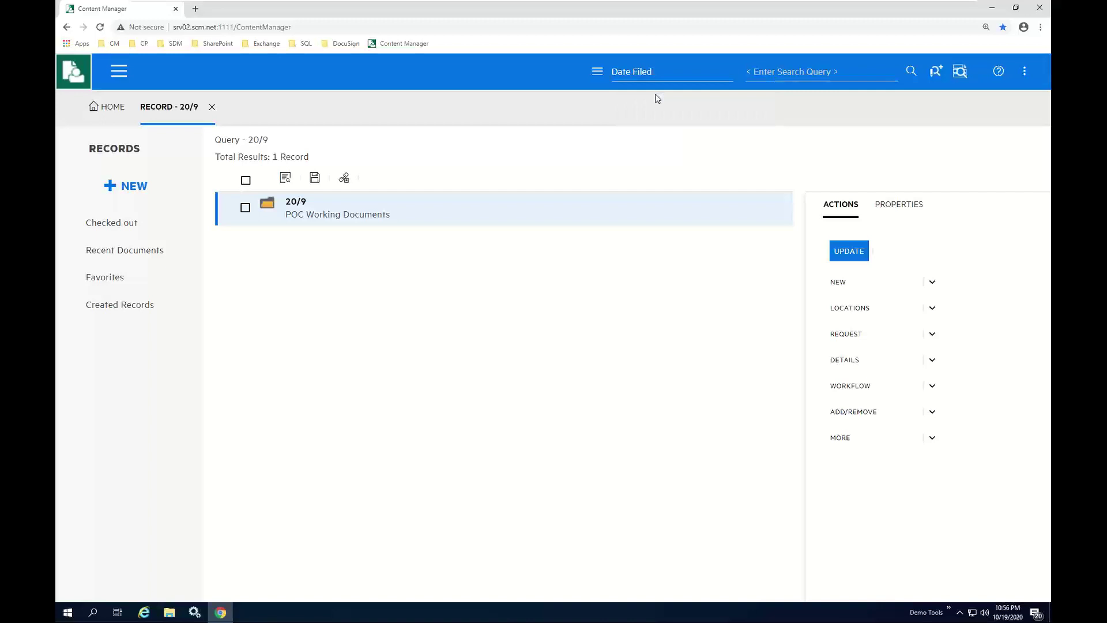
click(754, 69)
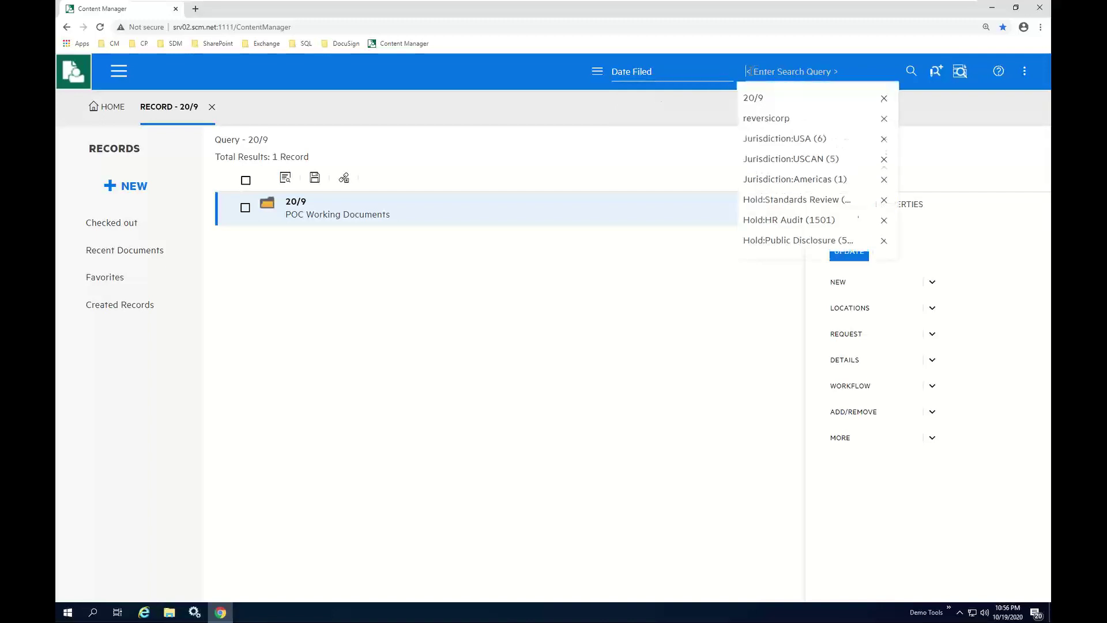
text(previ)
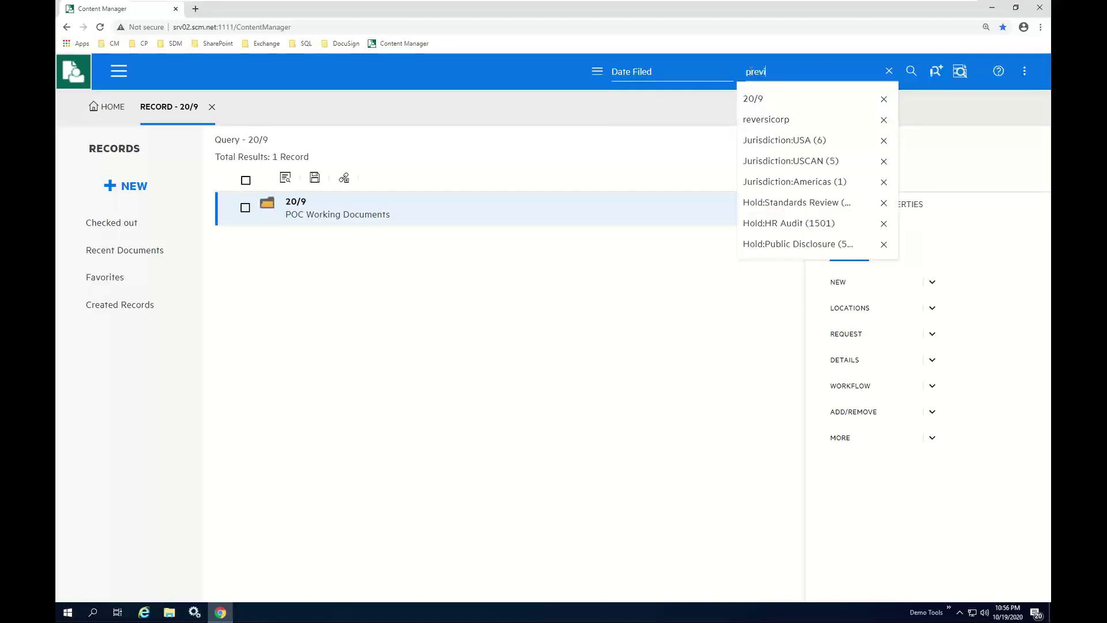
text(ous 7 days)
key(Return)
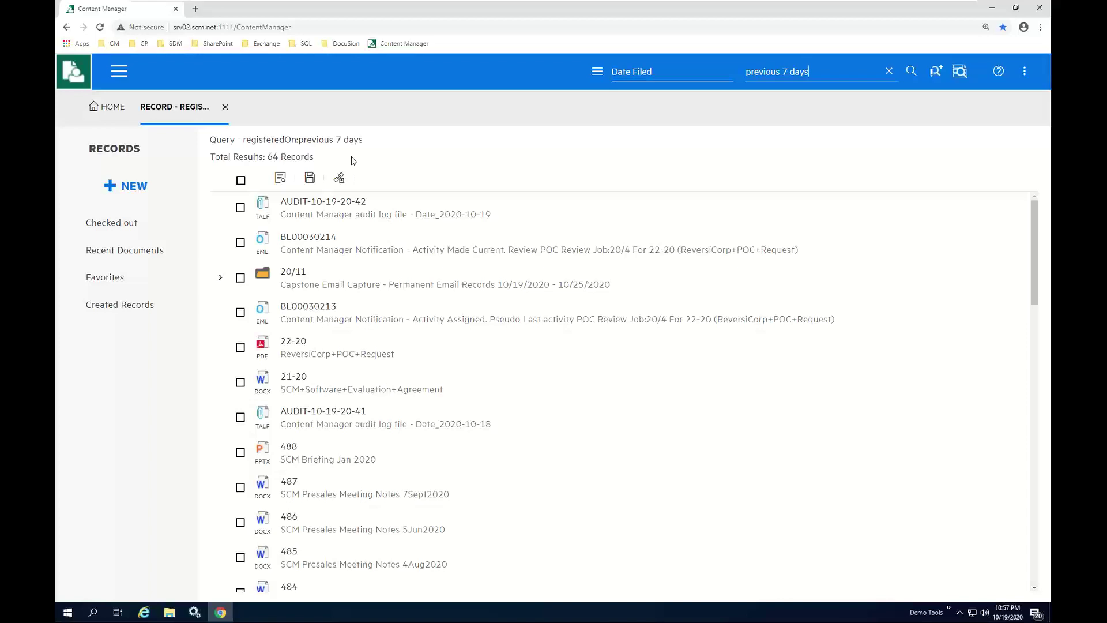
Cancel saving the search, clear the query box and reset the search method.
click(309, 177)
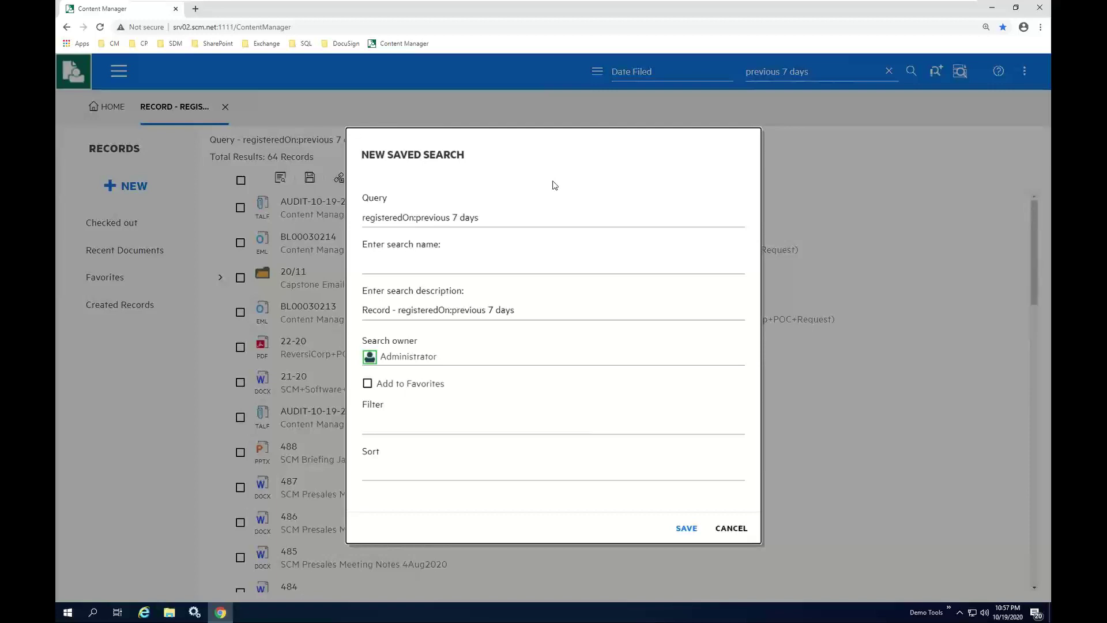
click(739, 529)
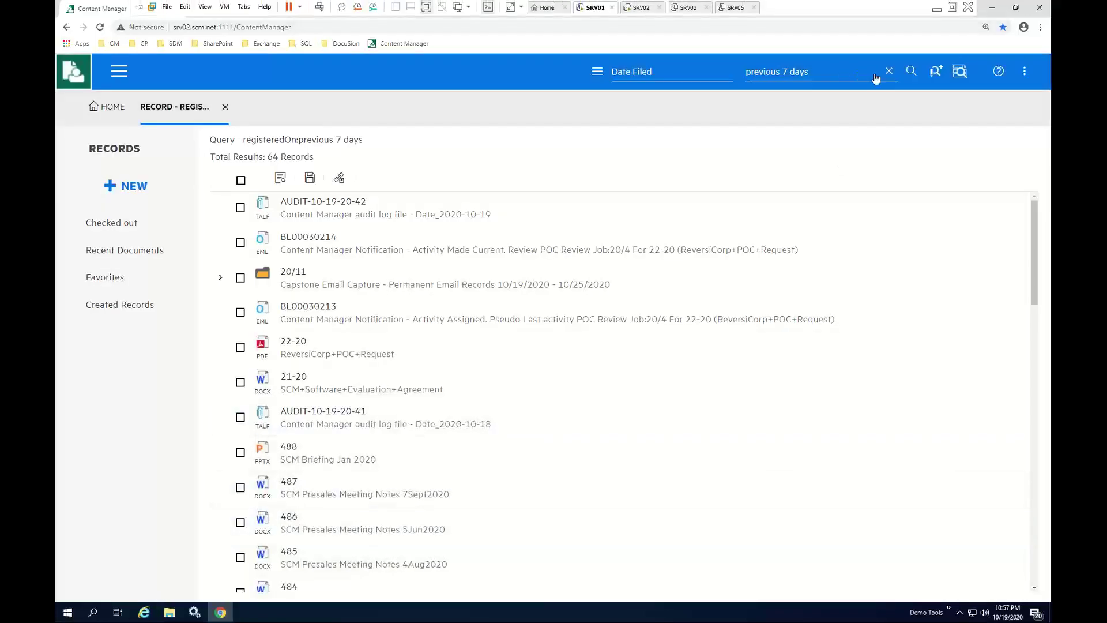
click(888, 71)
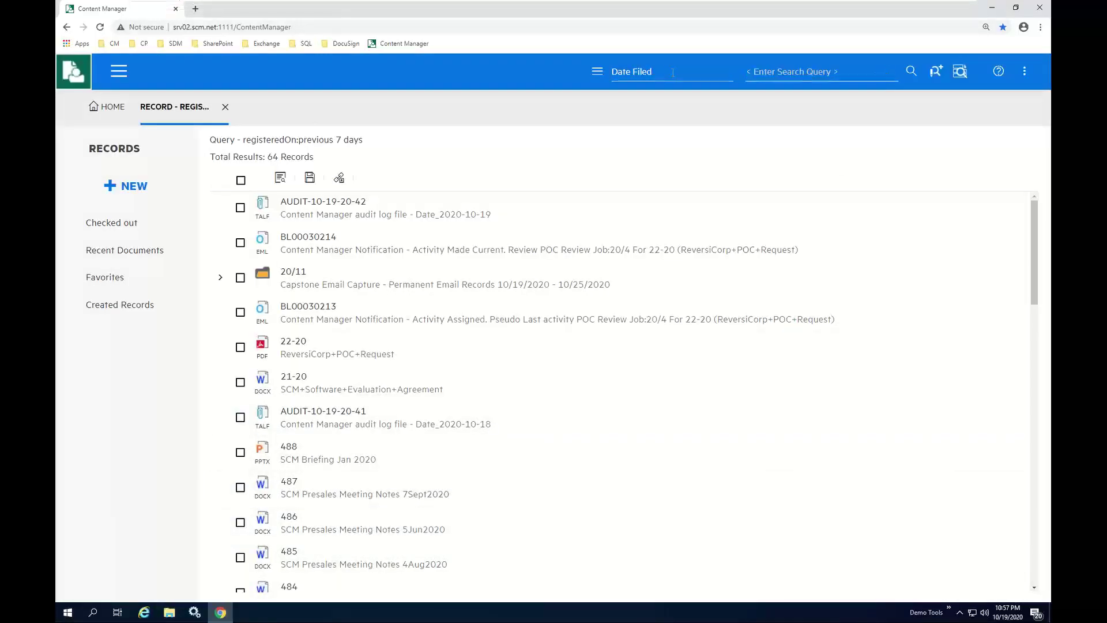
click(598, 75)
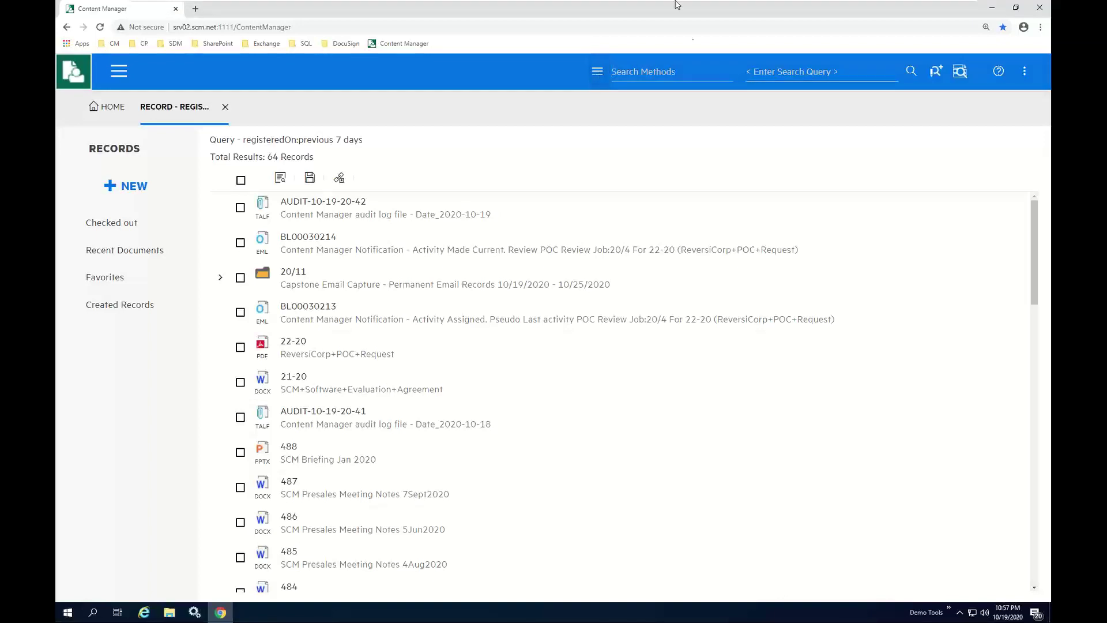
In the Record Search builder, add a Date Filed condition 'previous 7 days' as text.
click(936, 75)
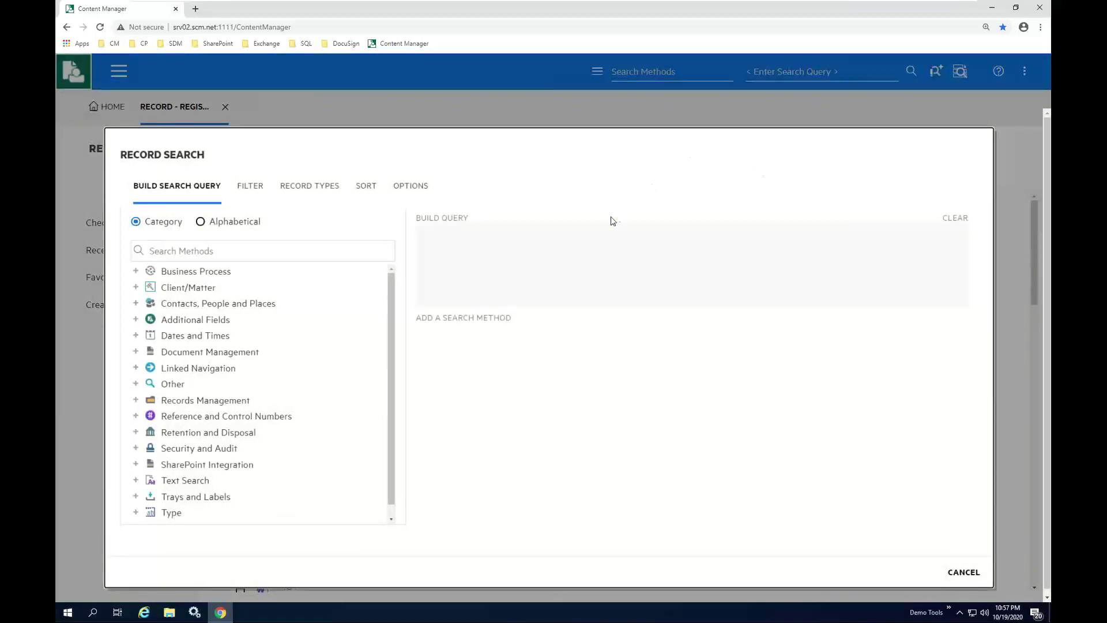
click(136, 336)
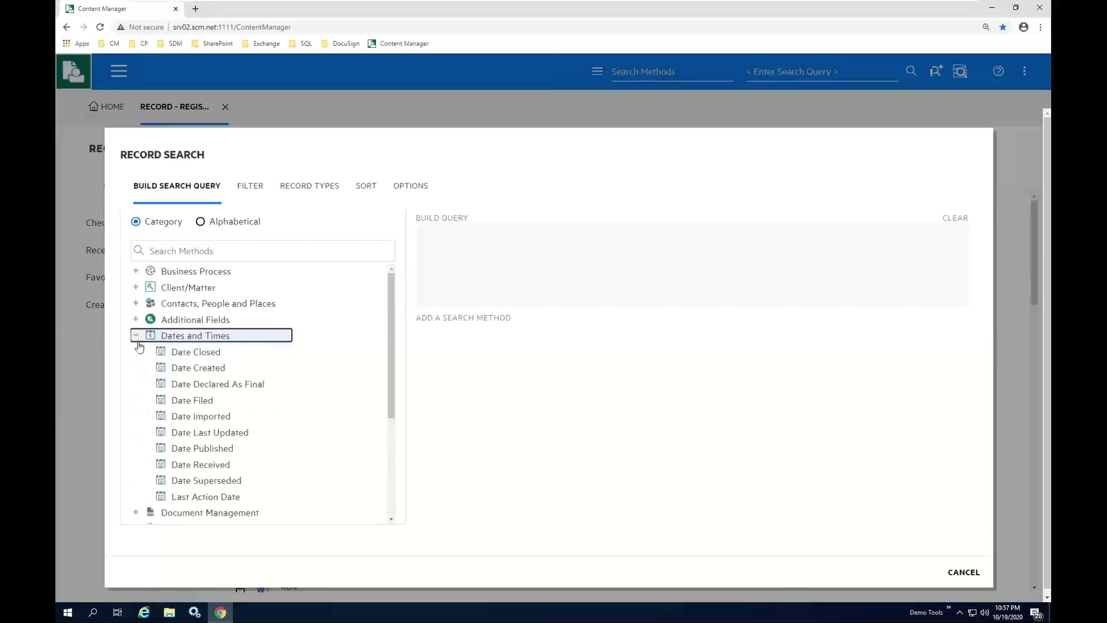
click(188, 399)
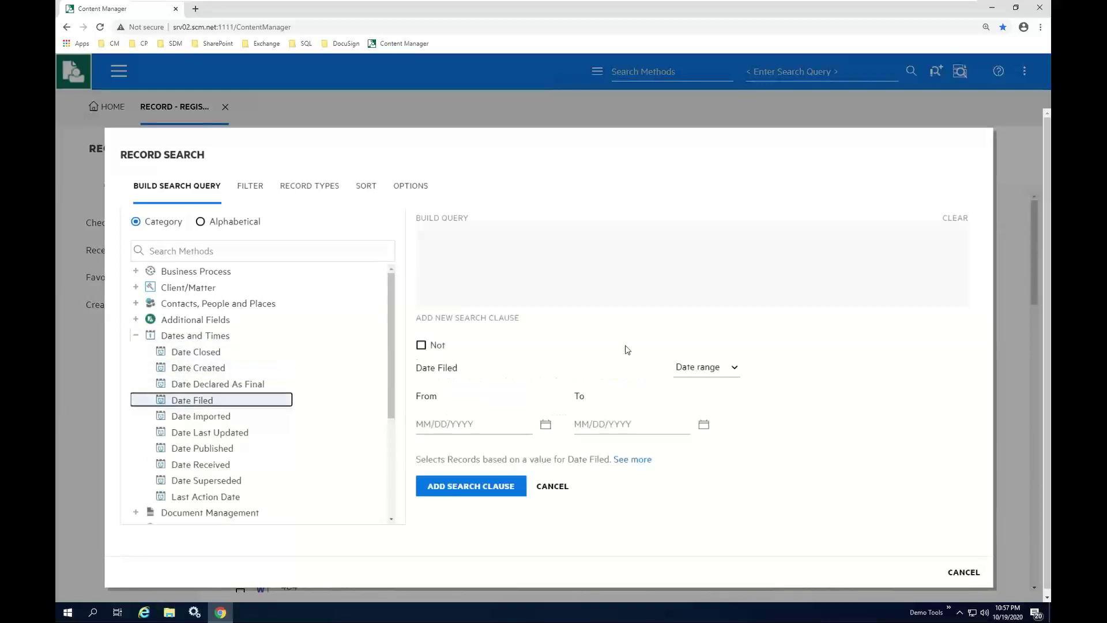
click(698, 367)
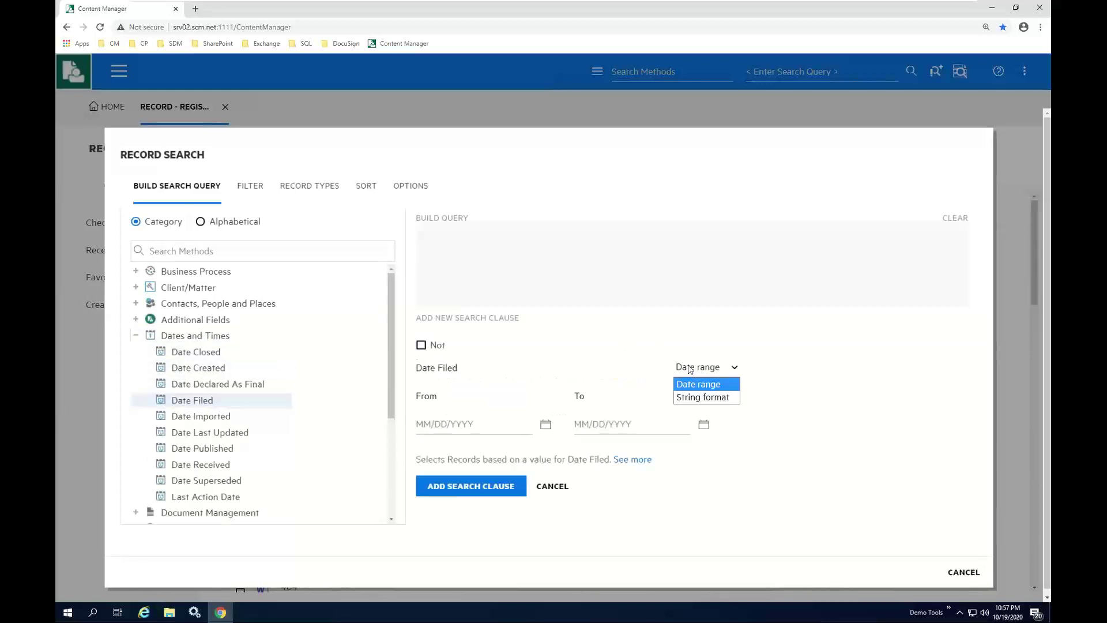
click(699, 397)
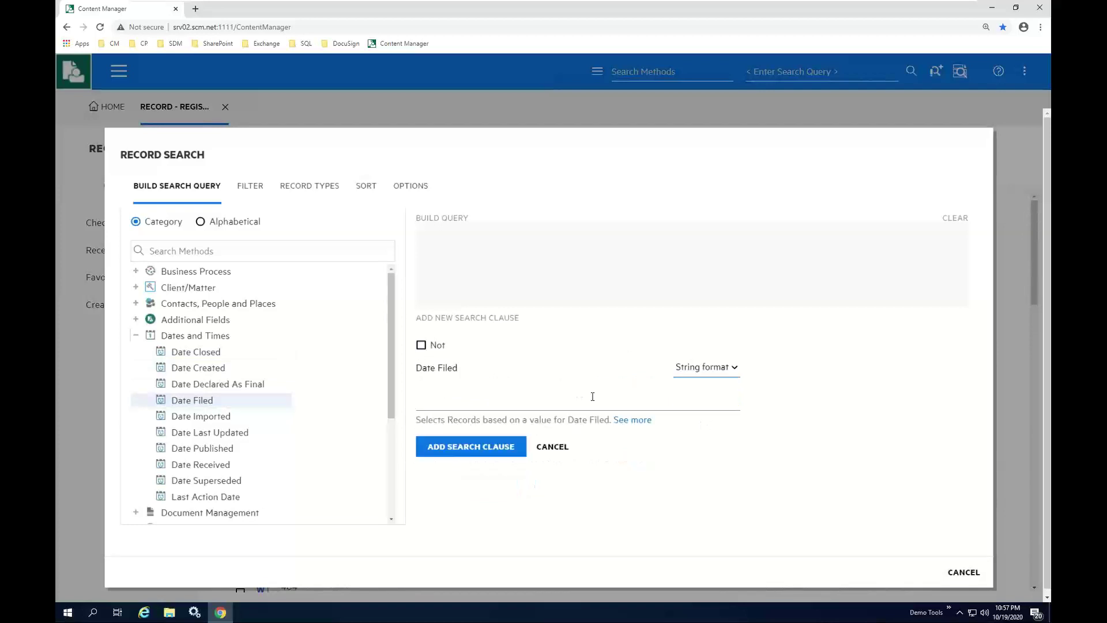
click(472, 398)
text(previoius)
key(BackSpace)
key(BackSpace)
text(us 7 days)
click(466, 444)
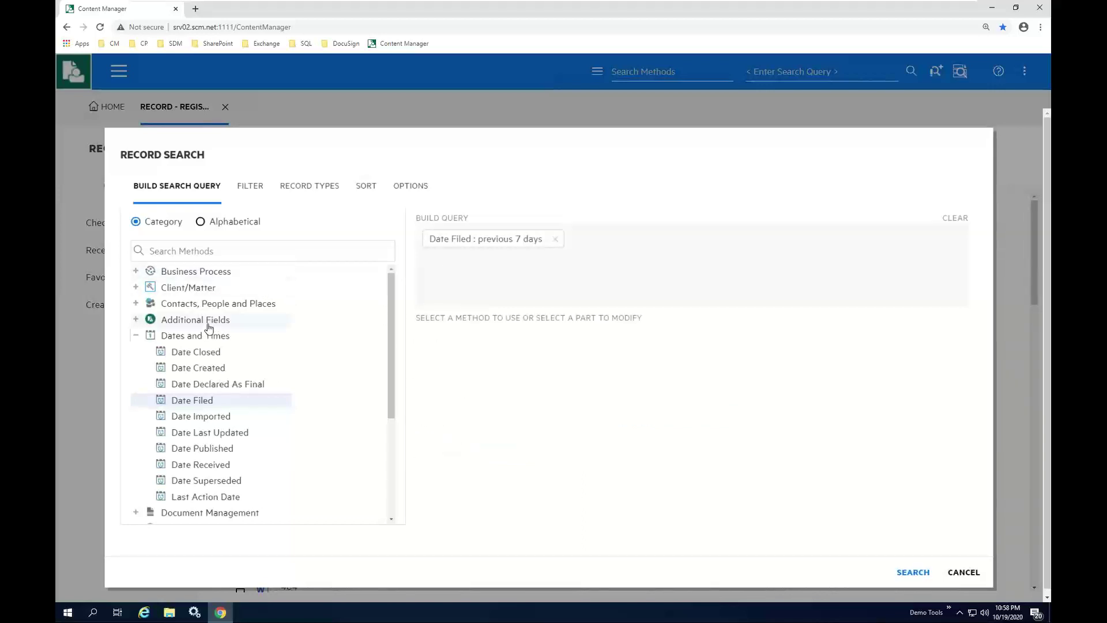
Add a Title (Free Text Part) condition 'POC' and run the combined search.
click(181, 247)
text(title)
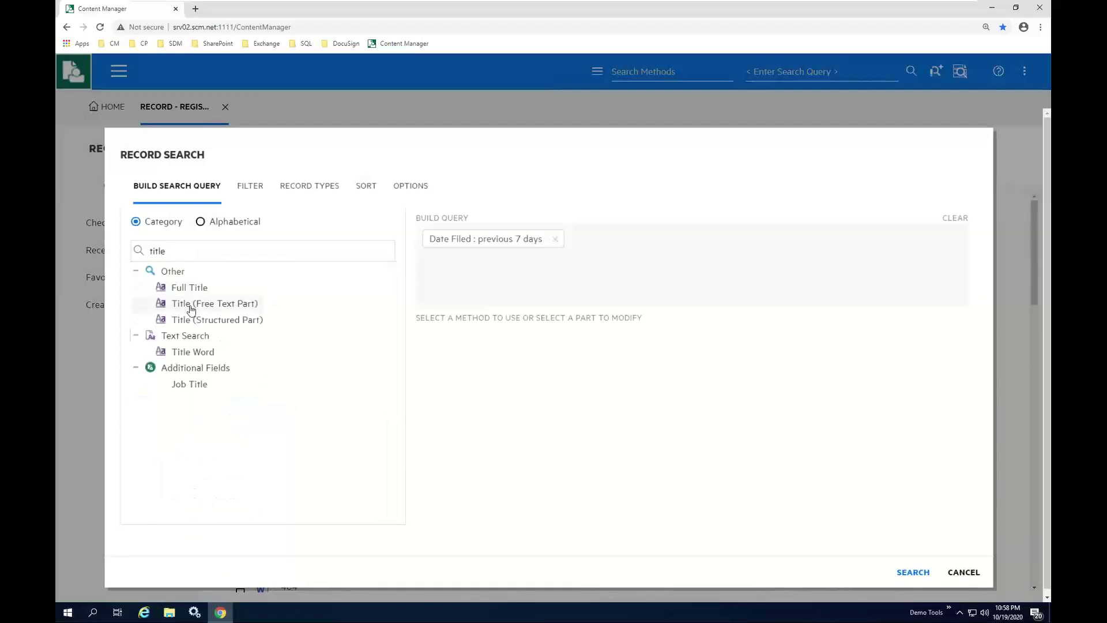
click(191, 308)
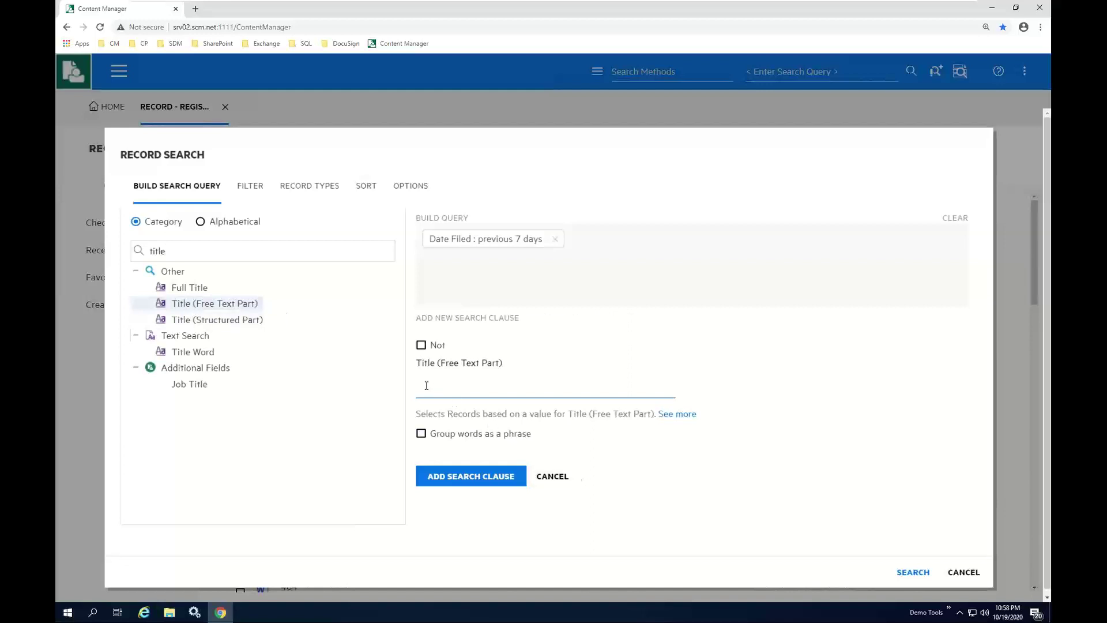
text(POC)
click(474, 477)
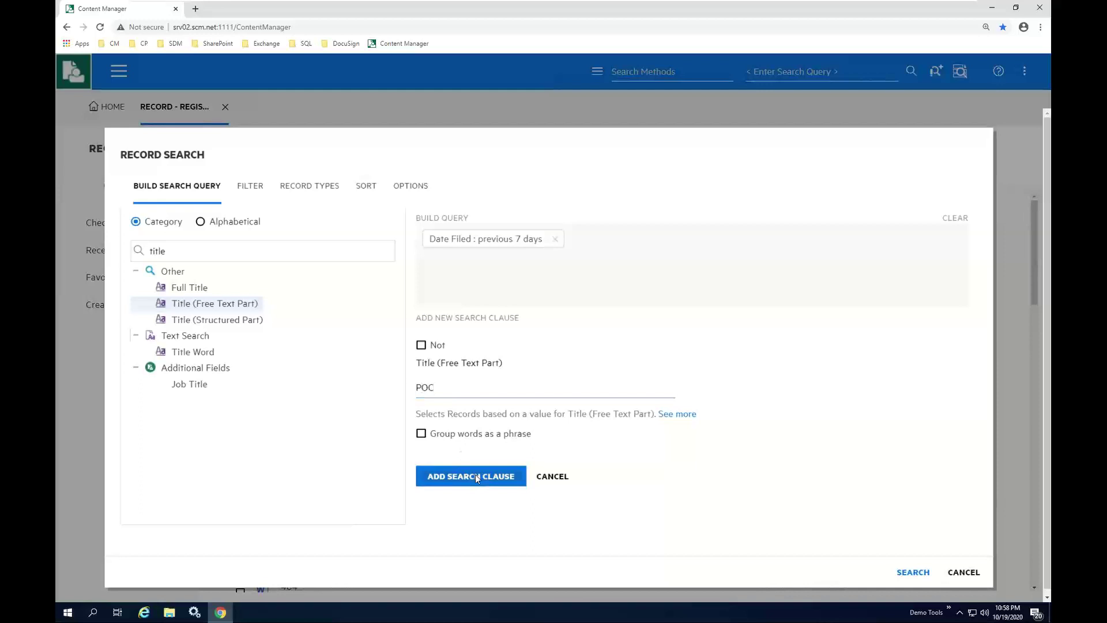
click(910, 574)
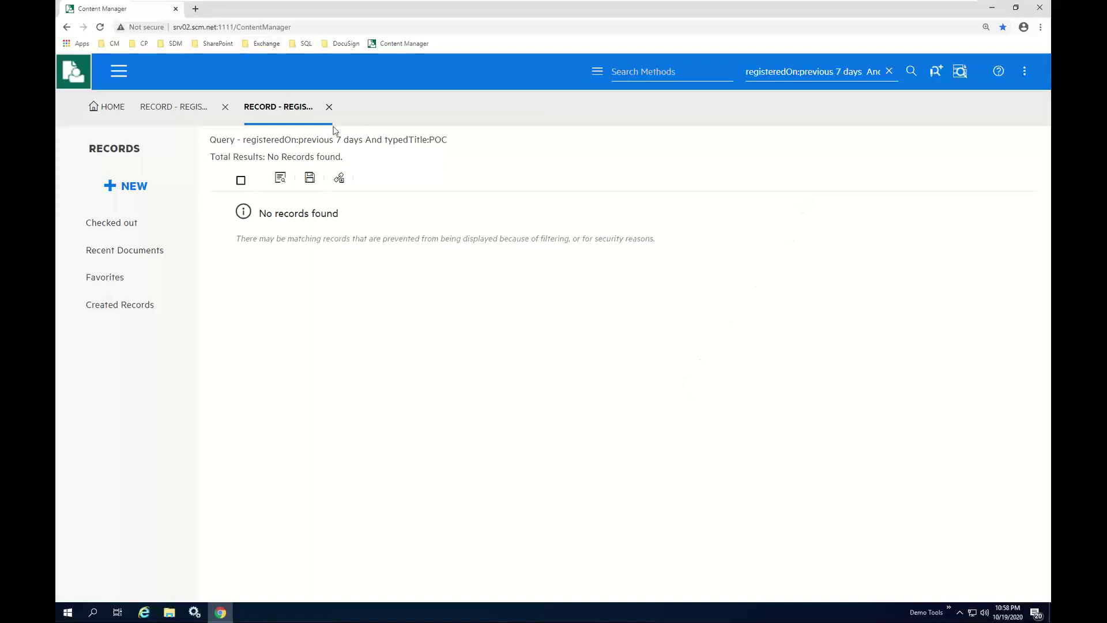
Run a general form search with Any Word 'reversicorp POC', listing six records.
click(329, 107)
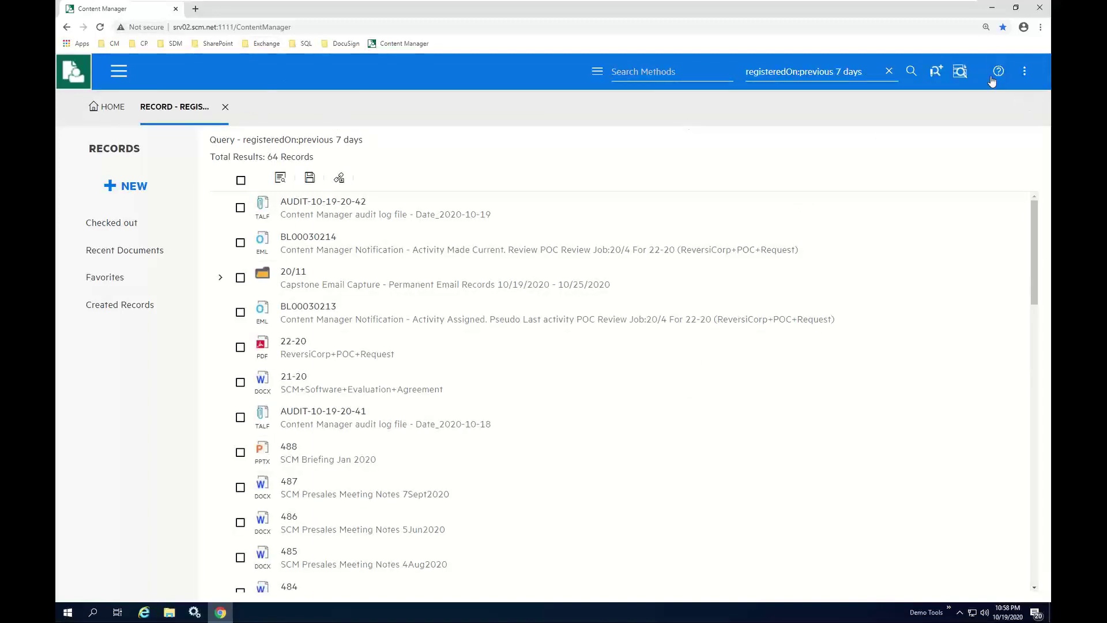
click(960, 71)
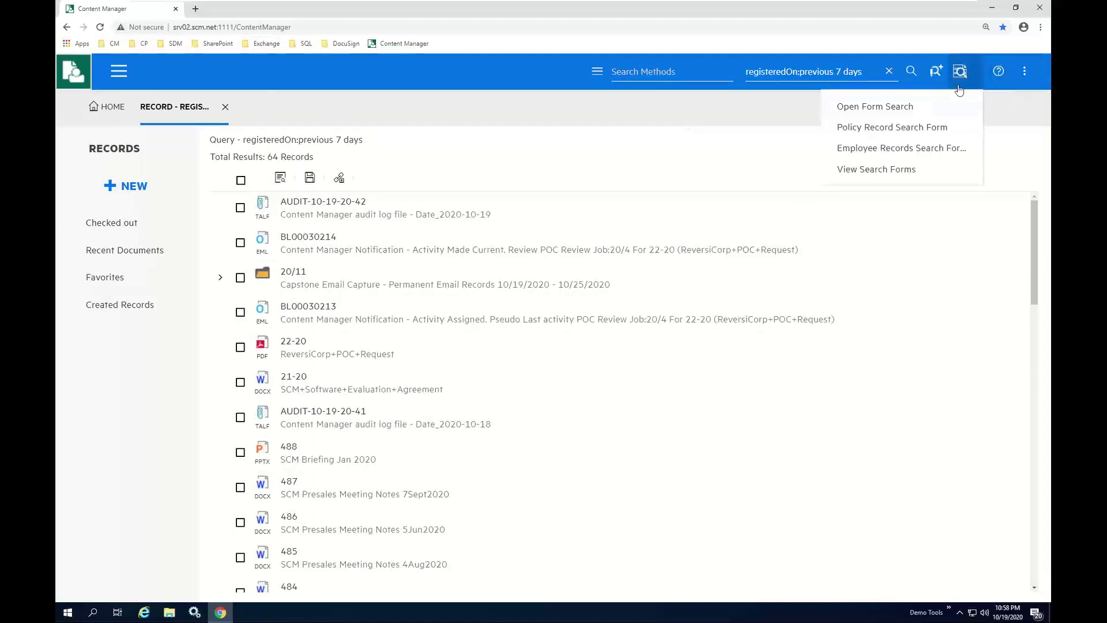
click(903, 107)
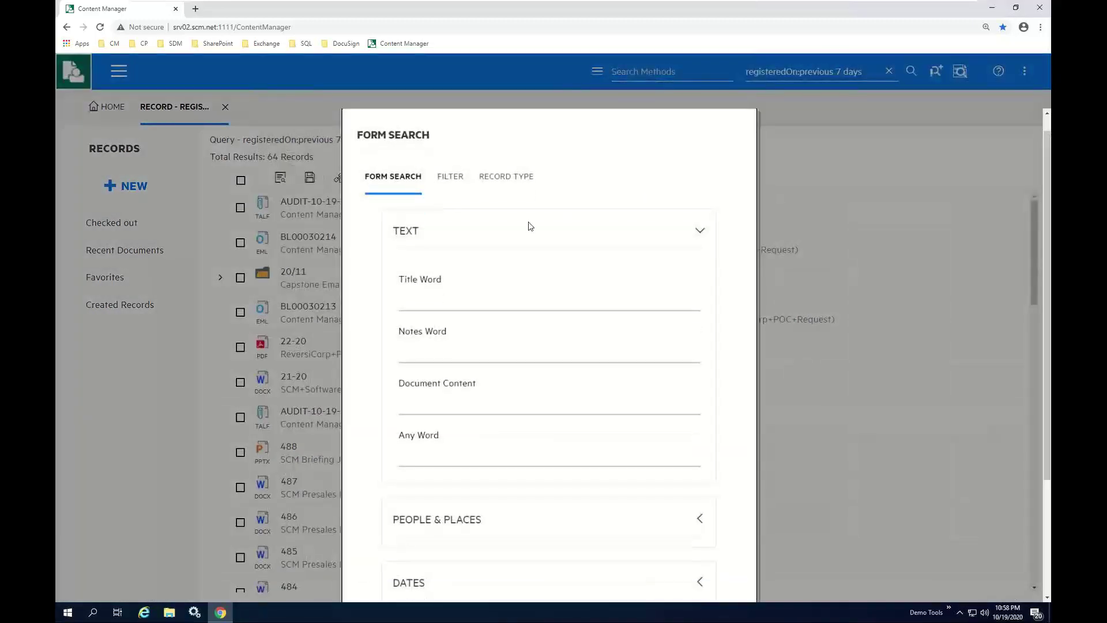
scroll(529, 227, down, 2)
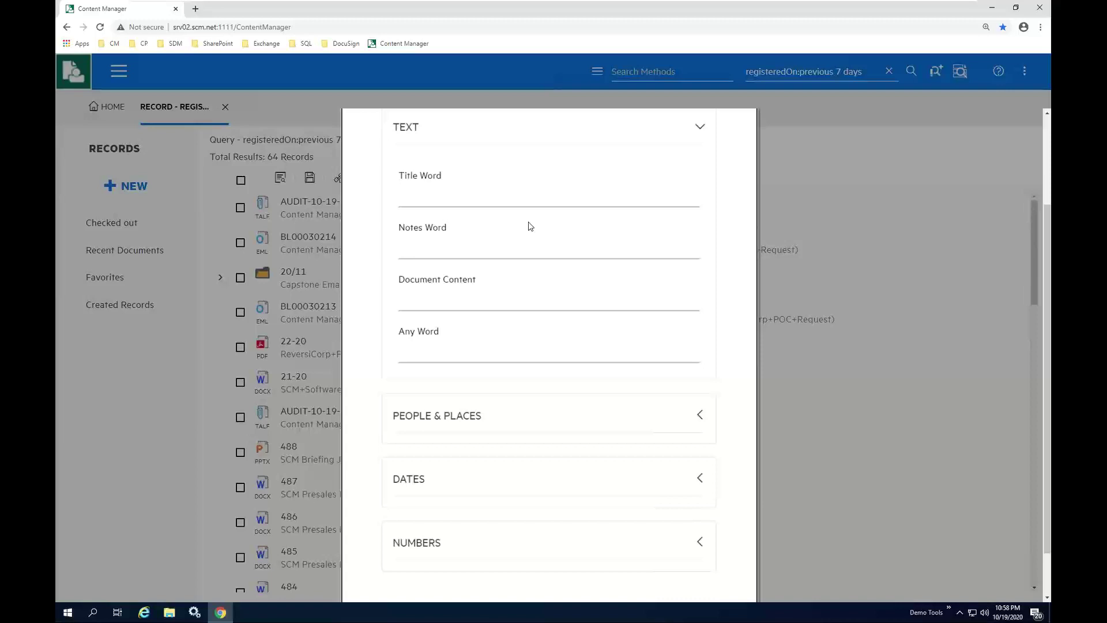
click(444, 347)
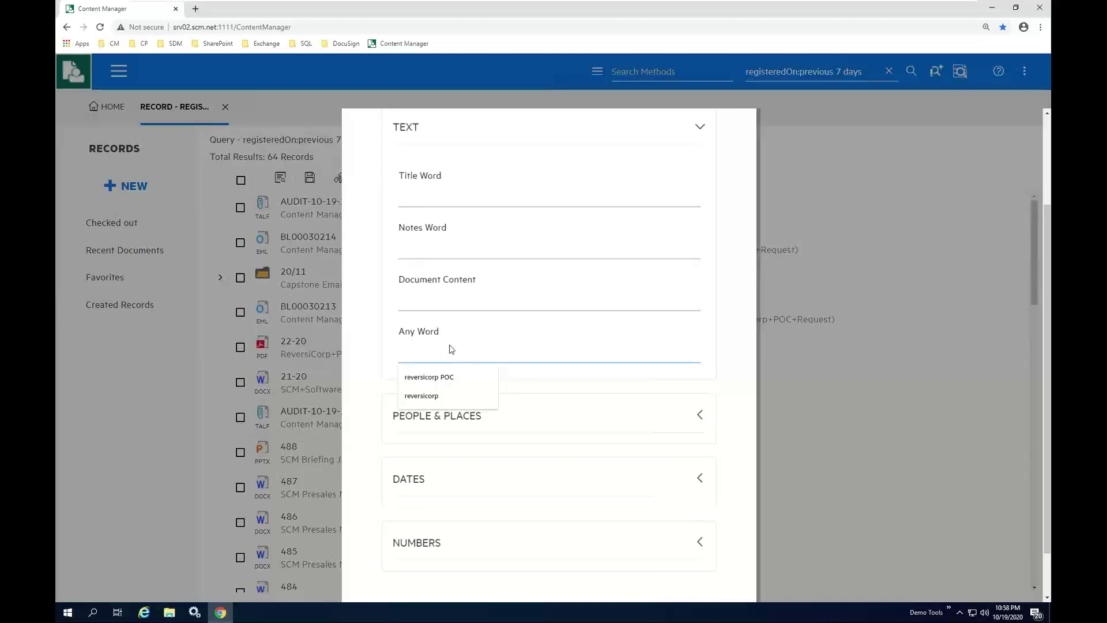
click(444, 375)
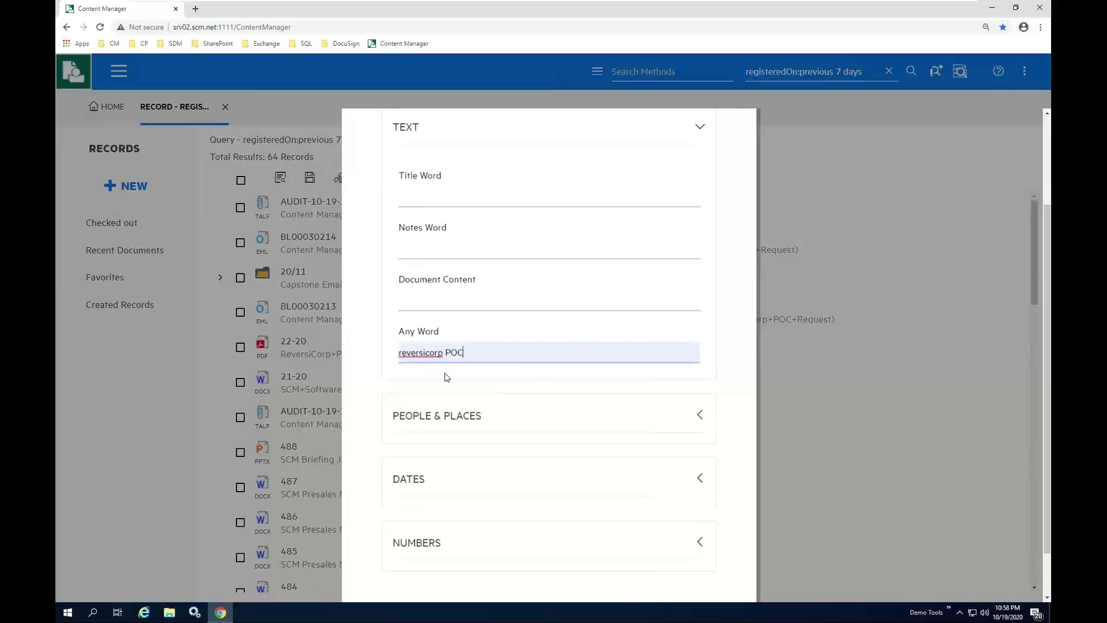
scroll(589, 378, down, 1)
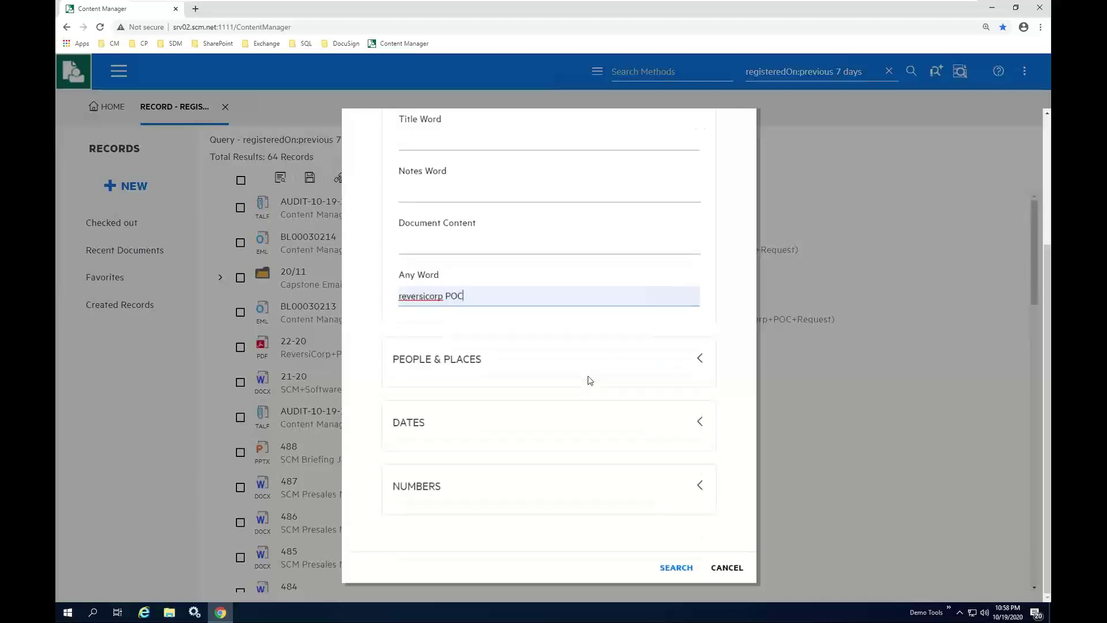
click(673, 570)
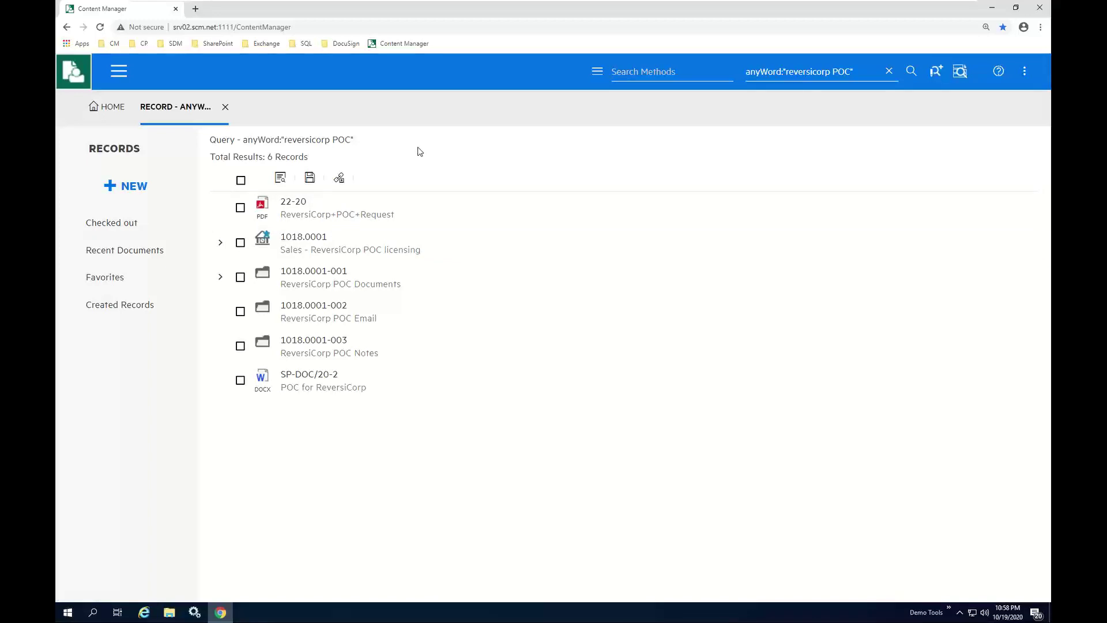
Show the properties of email record 22-20 and review its access control and audit details.
click(240, 209)
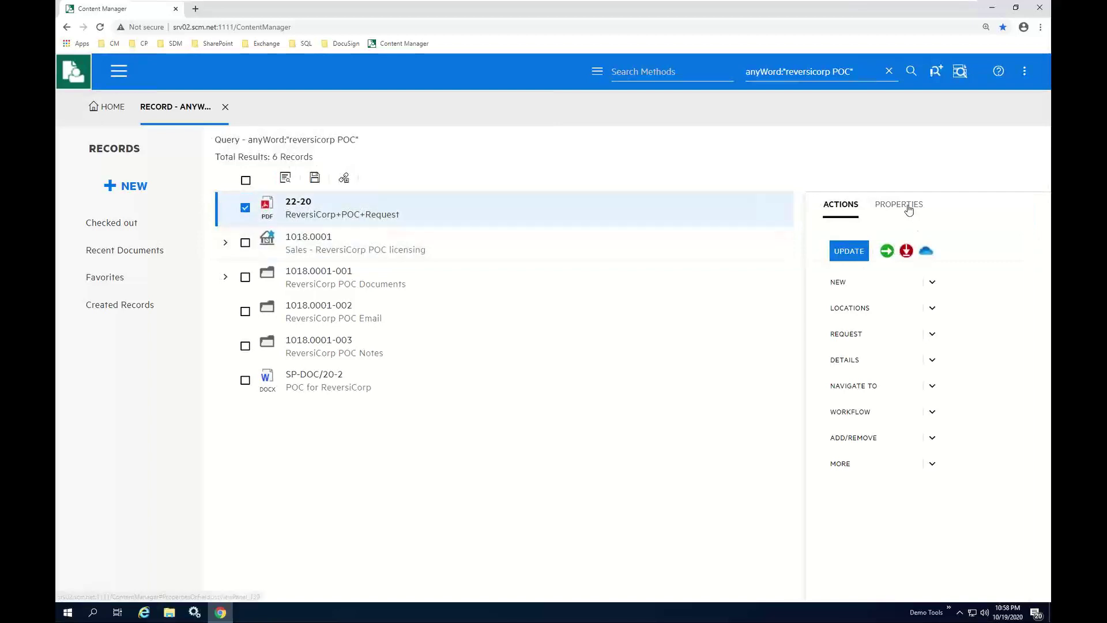
click(907, 207)
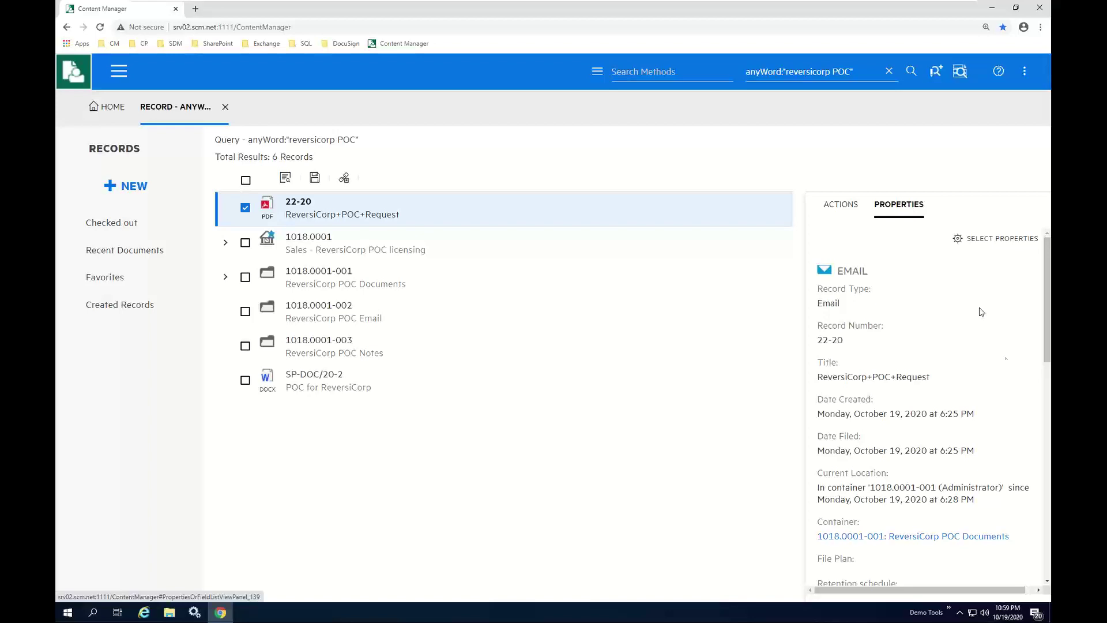
scroll(1003, 359, down, 6)
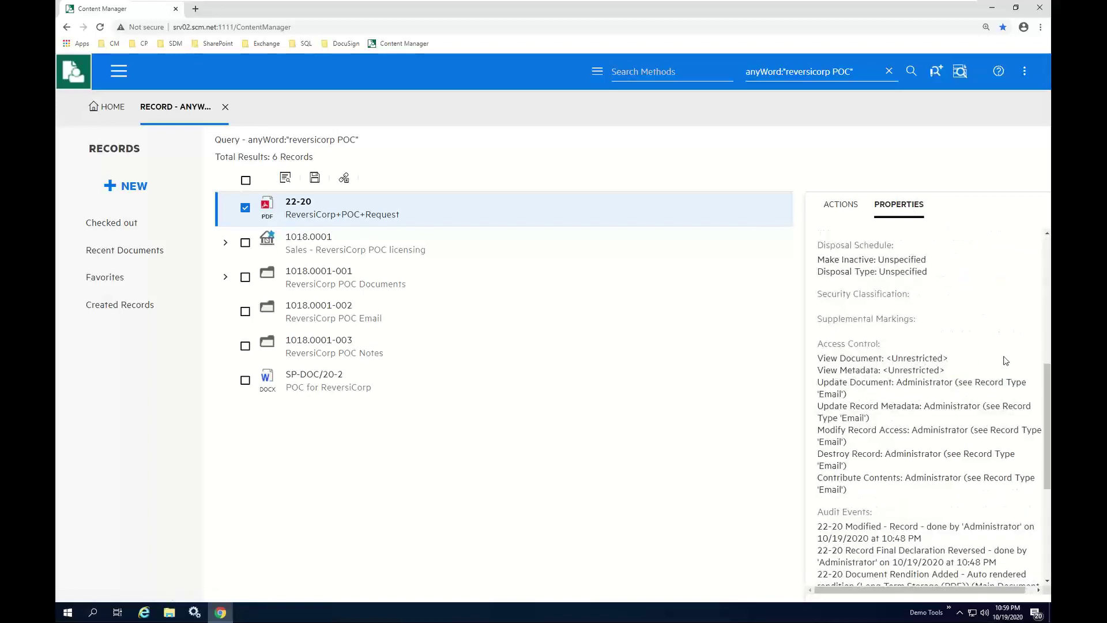
scroll(1004, 361, down, 2)
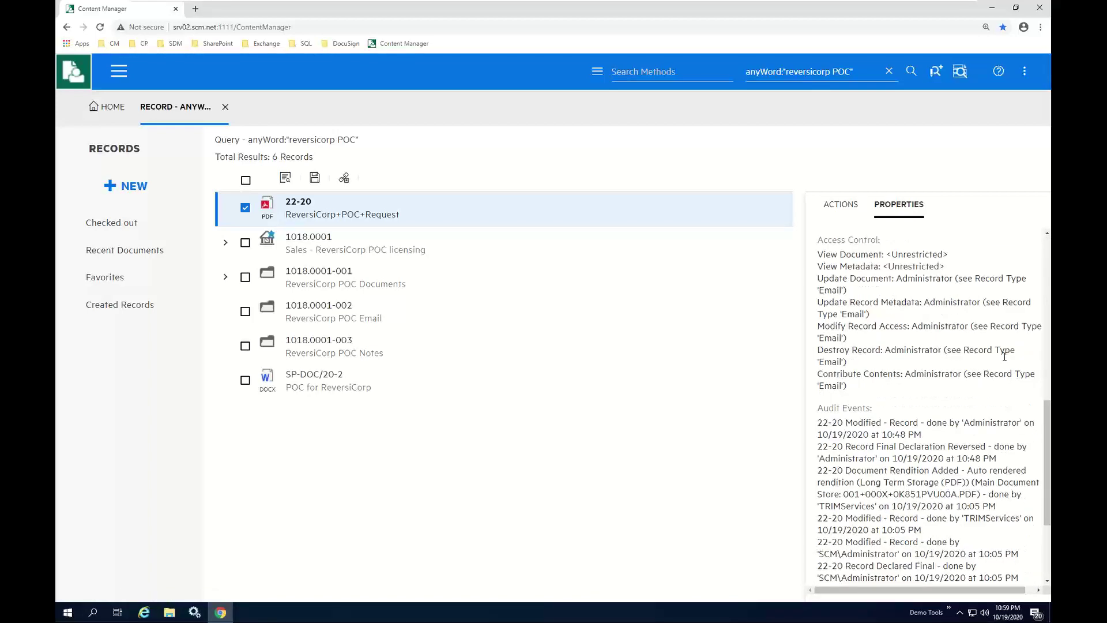
scroll(1004, 357, down, 3)
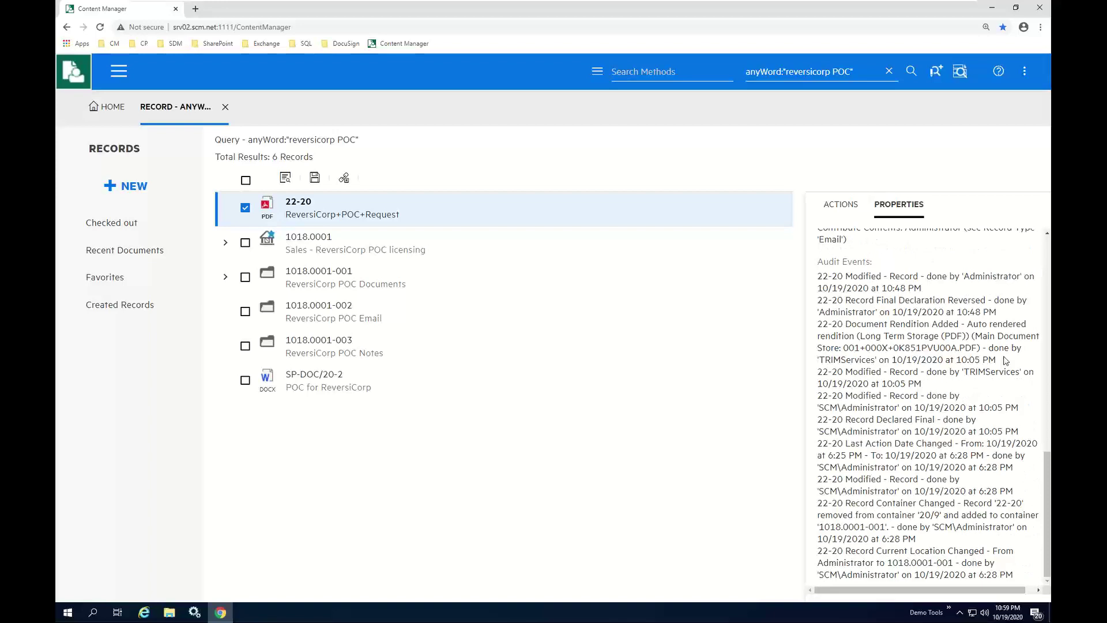
scroll(1003, 361, up, 10)
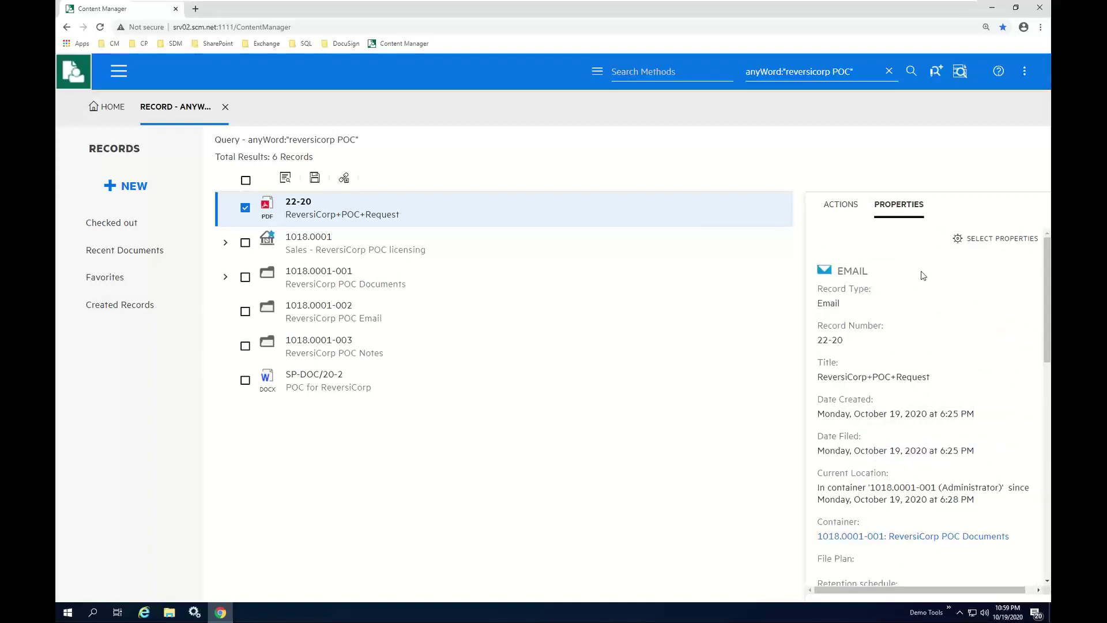
View record 22-20's 16 Active Audit Events history twice, closing it back to the results each time.
click(834, 204)
click(919, 462)
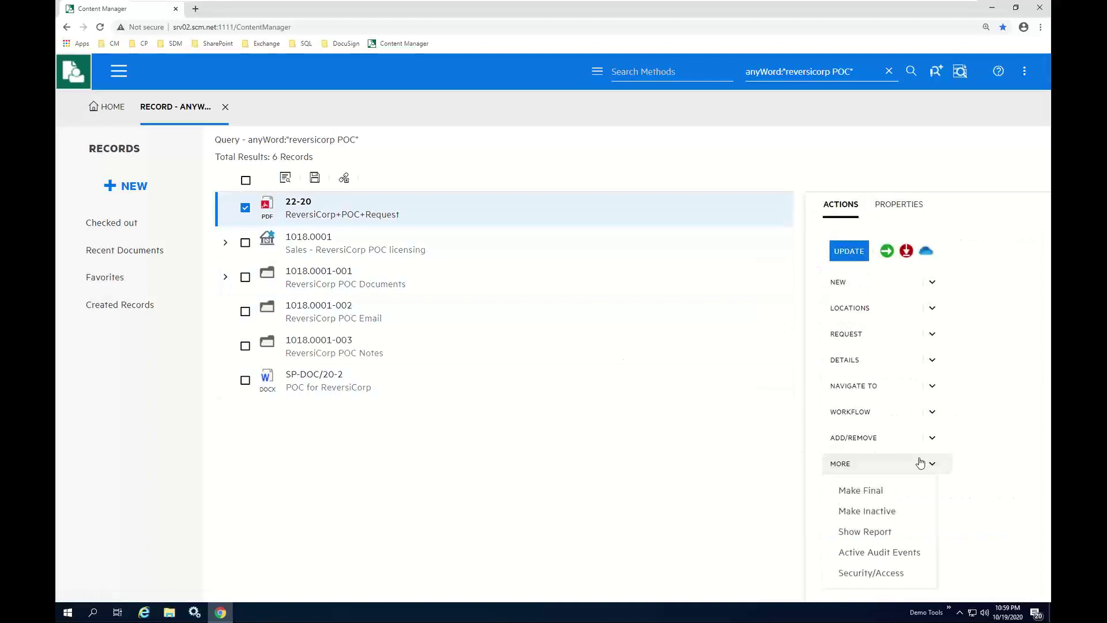
click(873, 554)
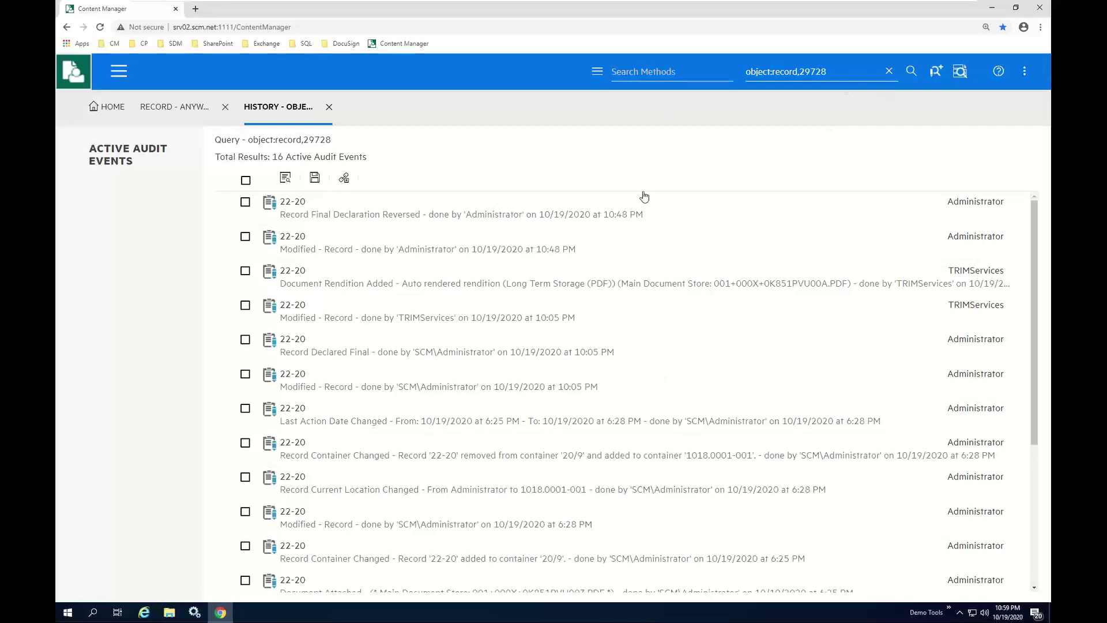
click(328, 107)
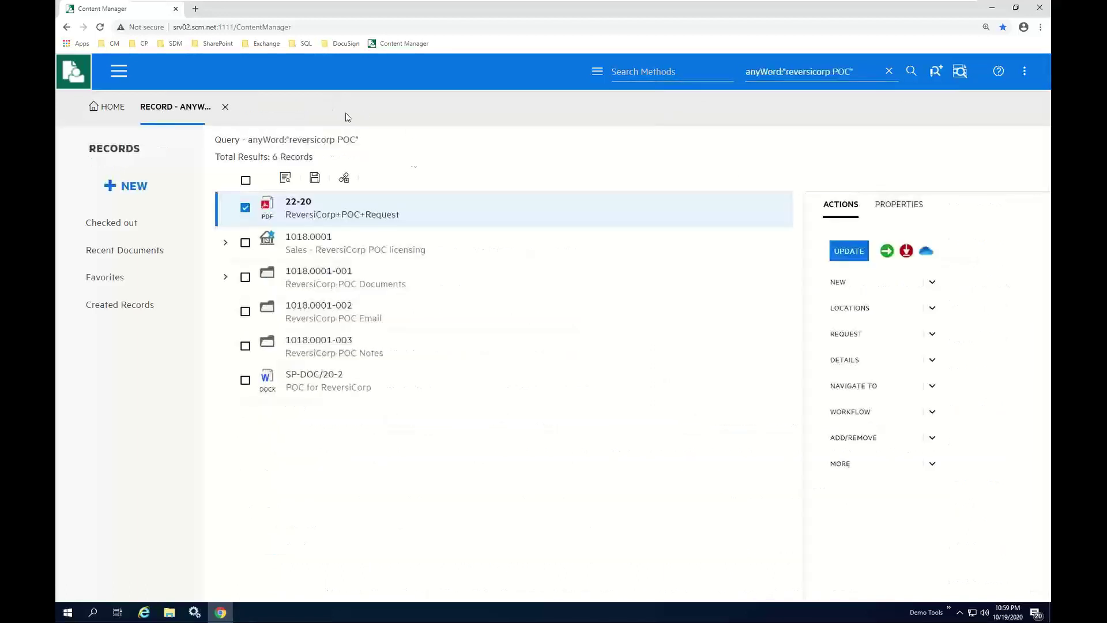
click(931, 463)
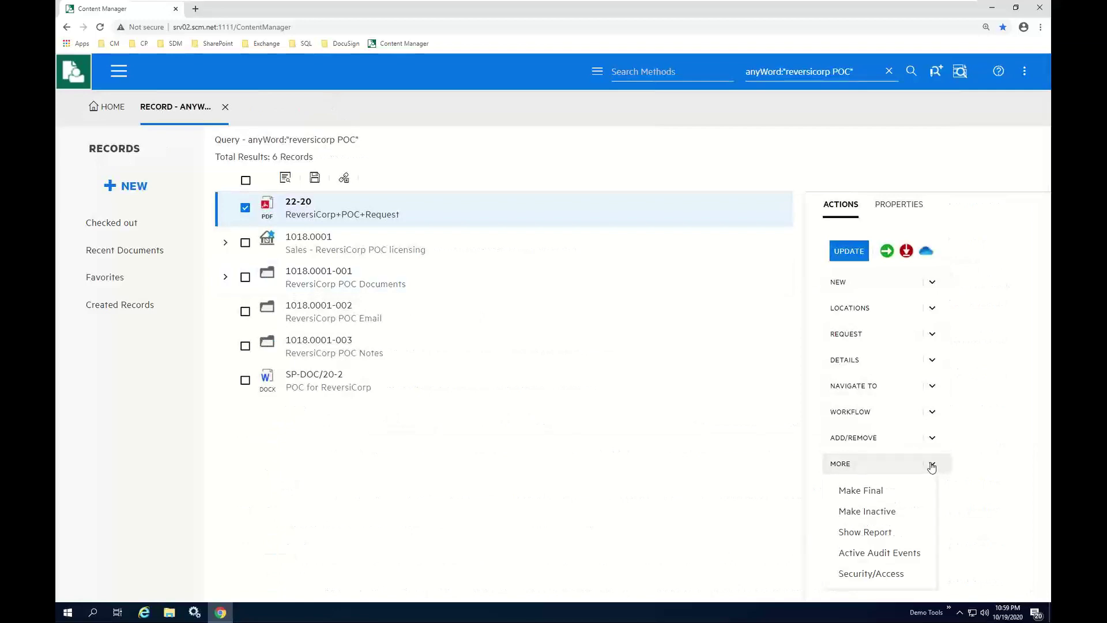
click(888, 550)
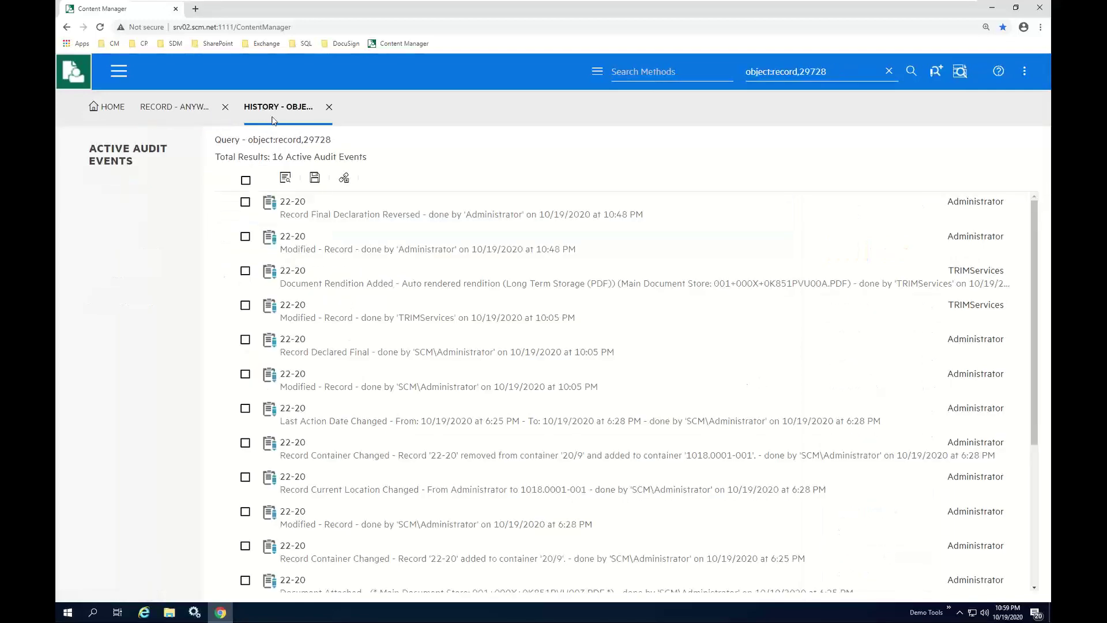
click(329, 106)
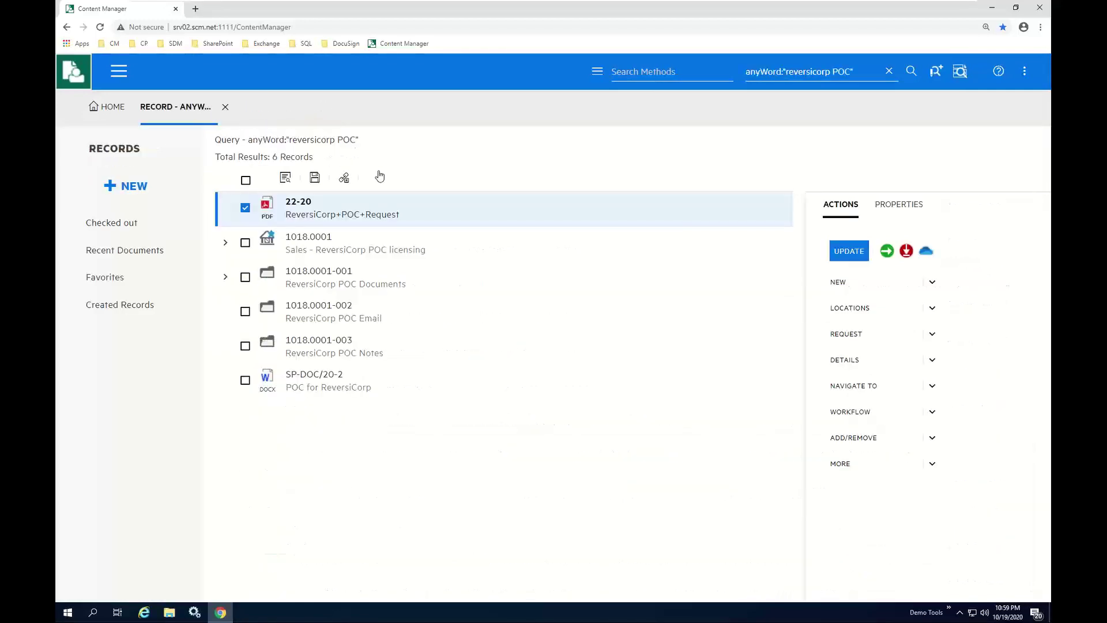
click(932, 463)
click(887, 574)
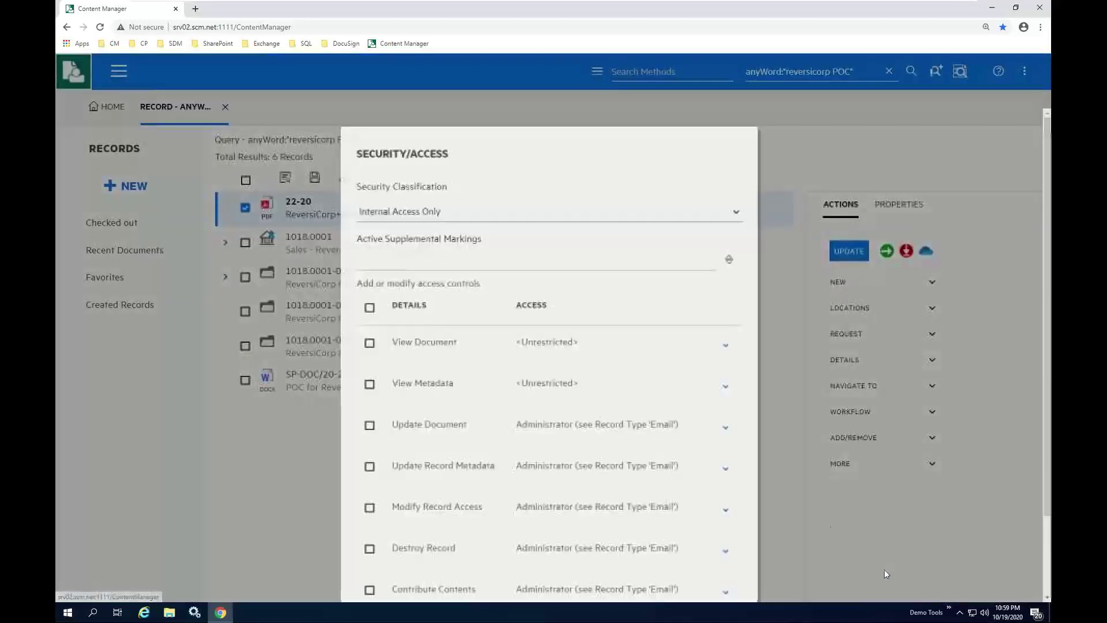
scroll(616, 419, down, 2)
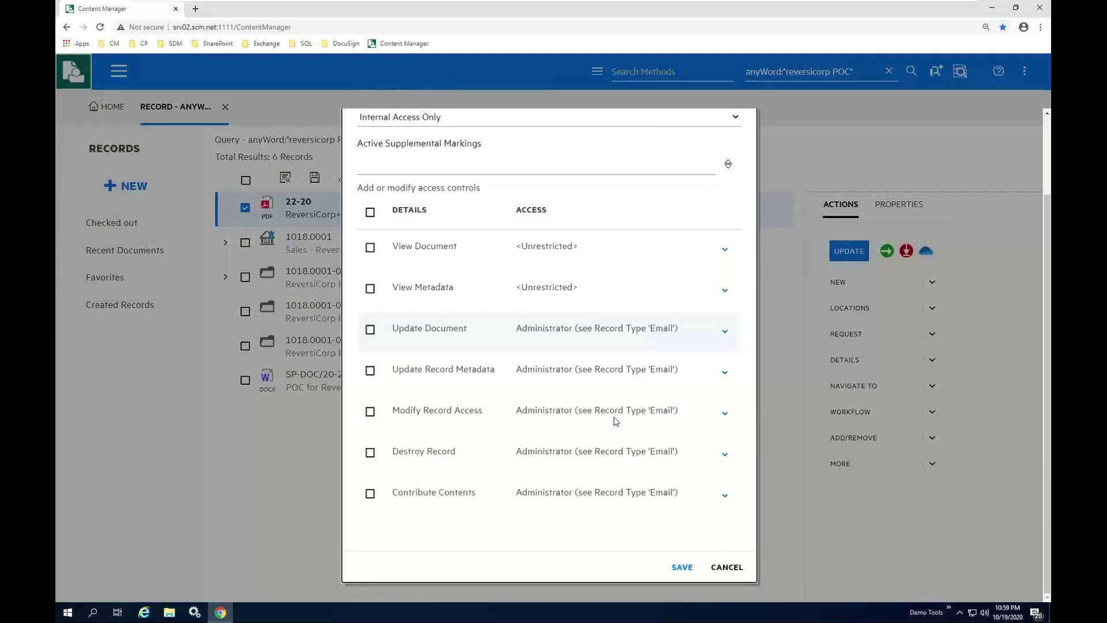
scroll(616, 419, up, 2)
scroll(715, 571, down, 2)
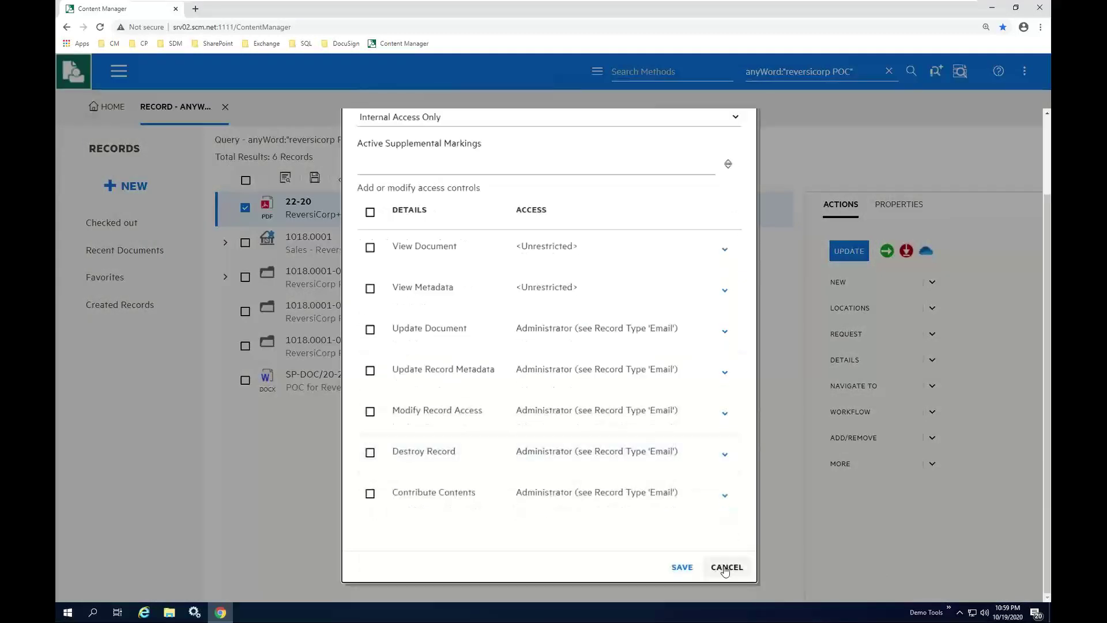
click(725, 568)
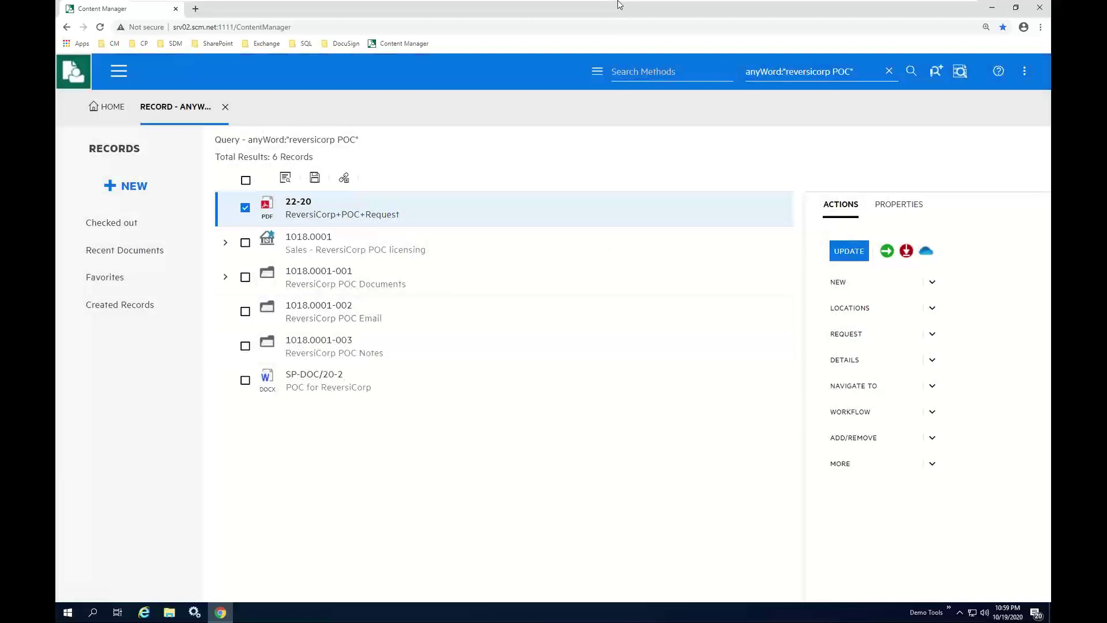
Deselect 22-20, expand container 1018.0001-001 and select its documents 22-20, 21-20 and SP-DOC/20-2.
click(246, 208)
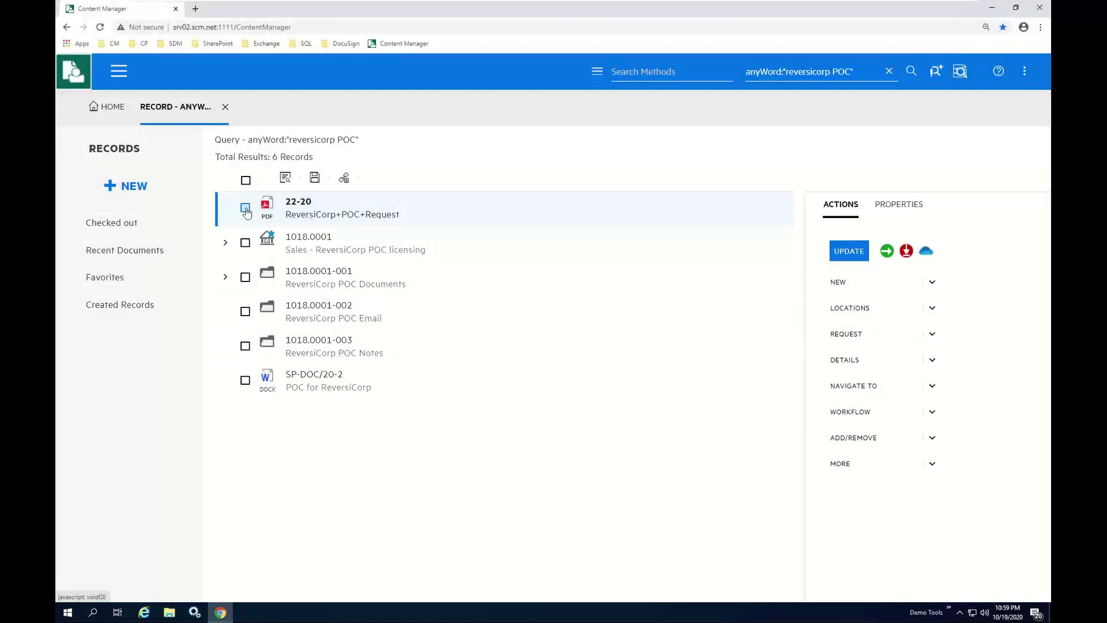
click(225, 278)
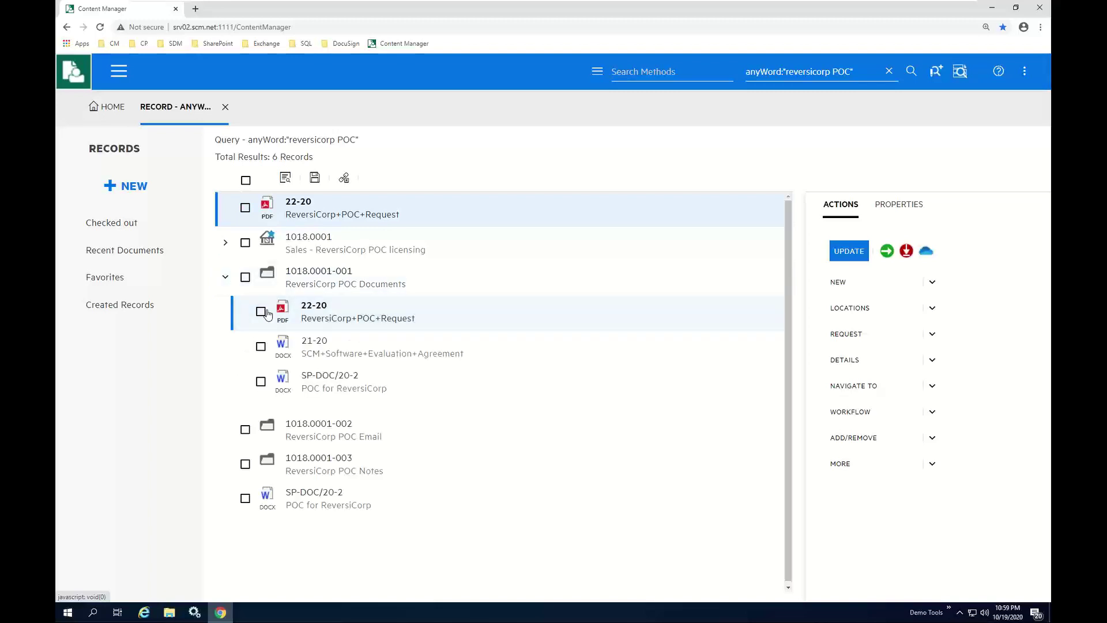
click(261, 311)
click(261, 381)
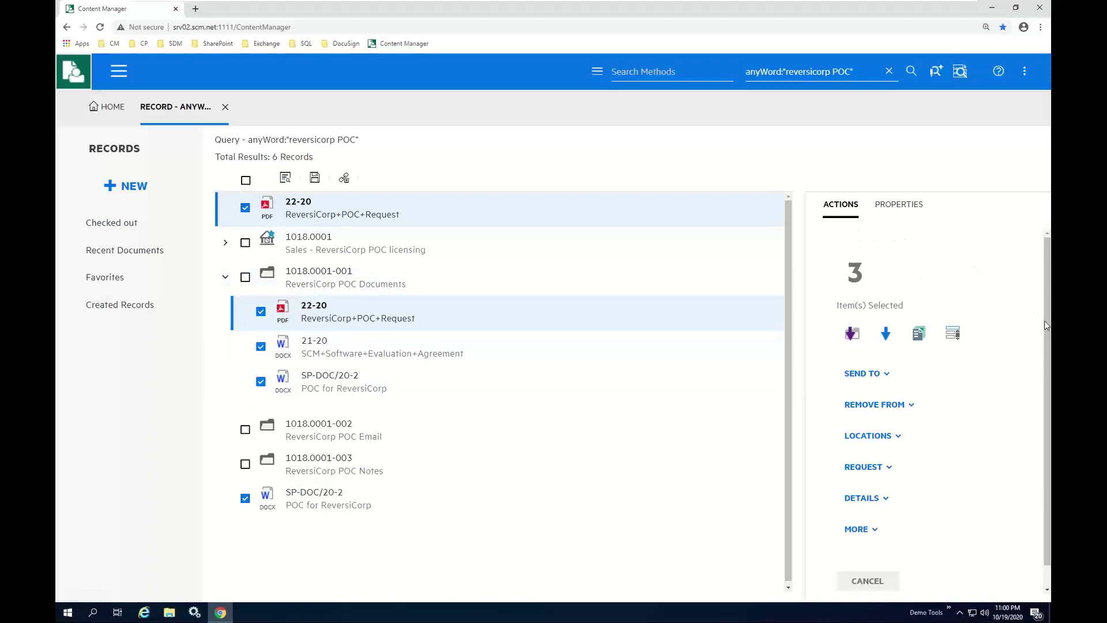
scroll(1045, 323, down, 1)
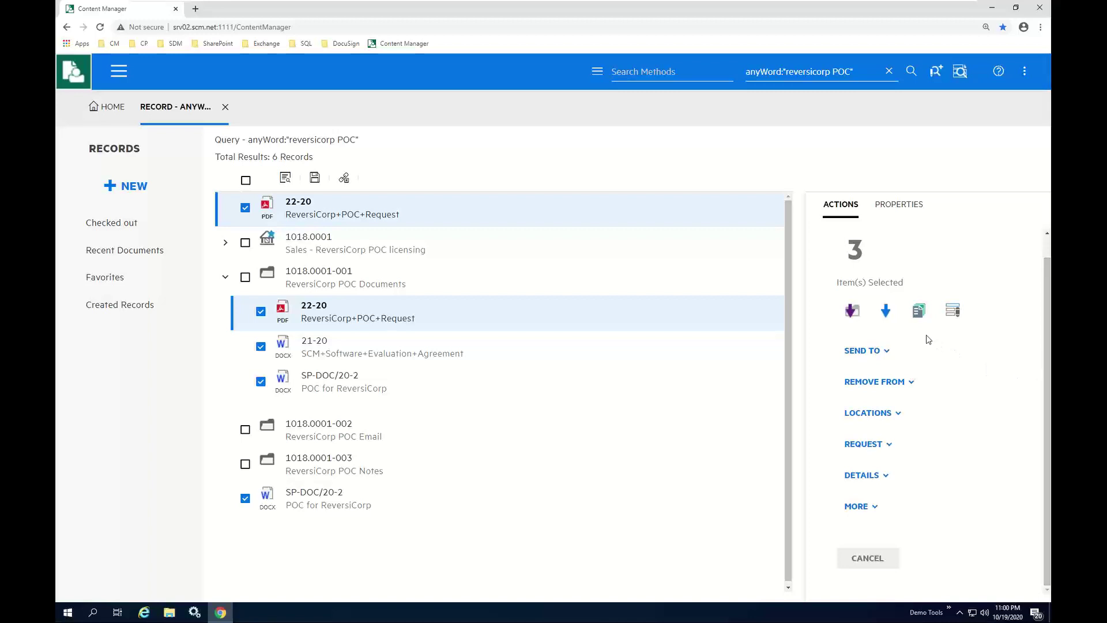
click(875, 508)
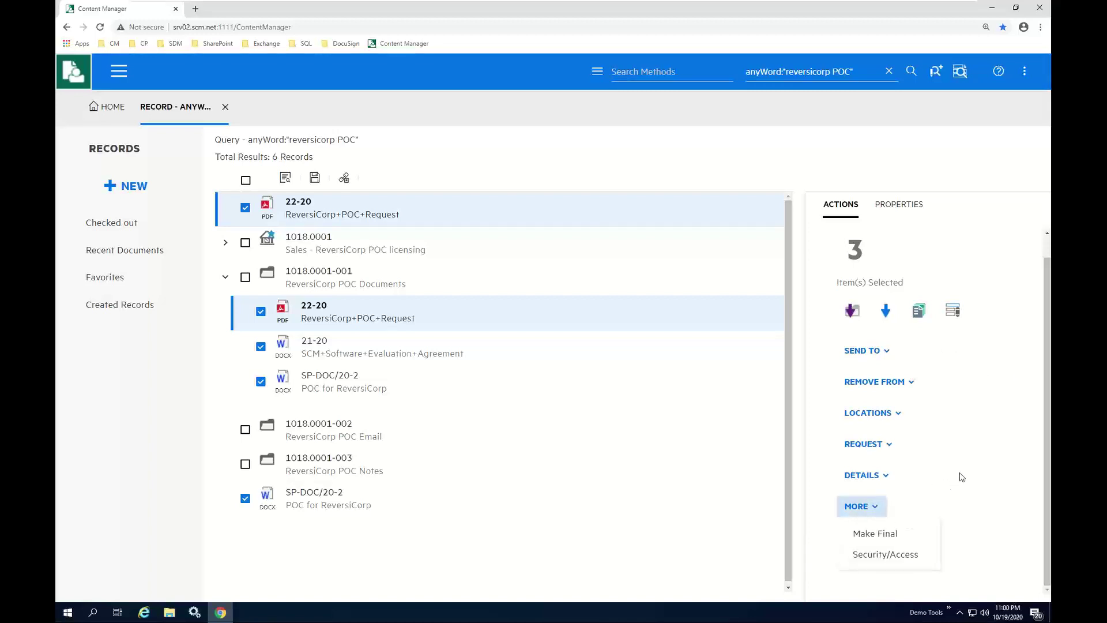
Make documents 22-20, 21-20 and SP-DOC/20-2 final and dismiss the 3-of-3 success summary.
click(874, 531)
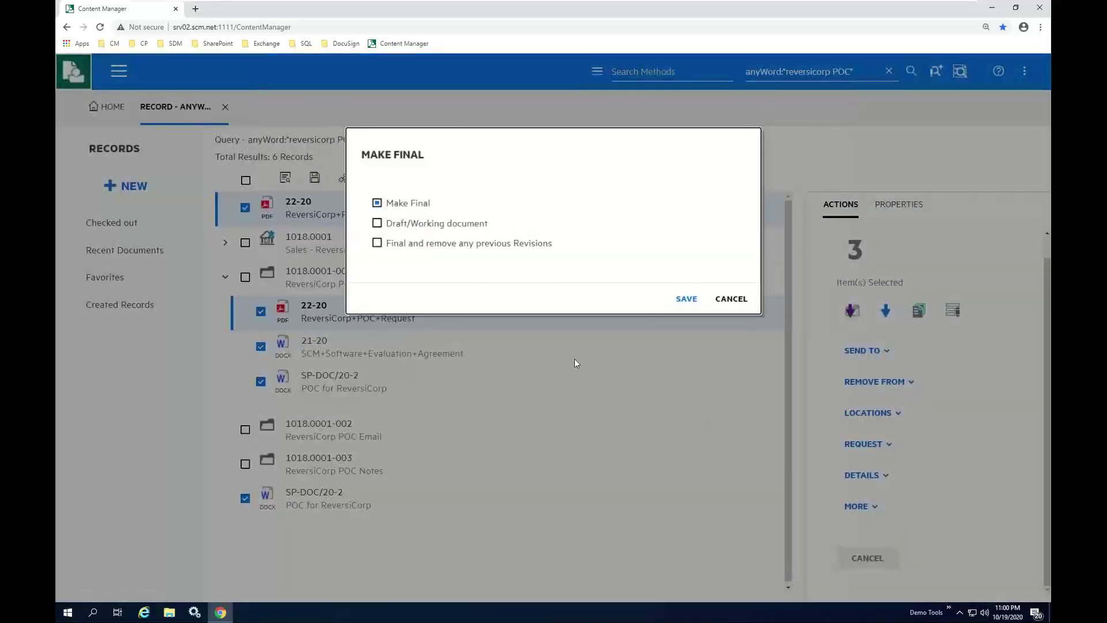
click(685, 298)
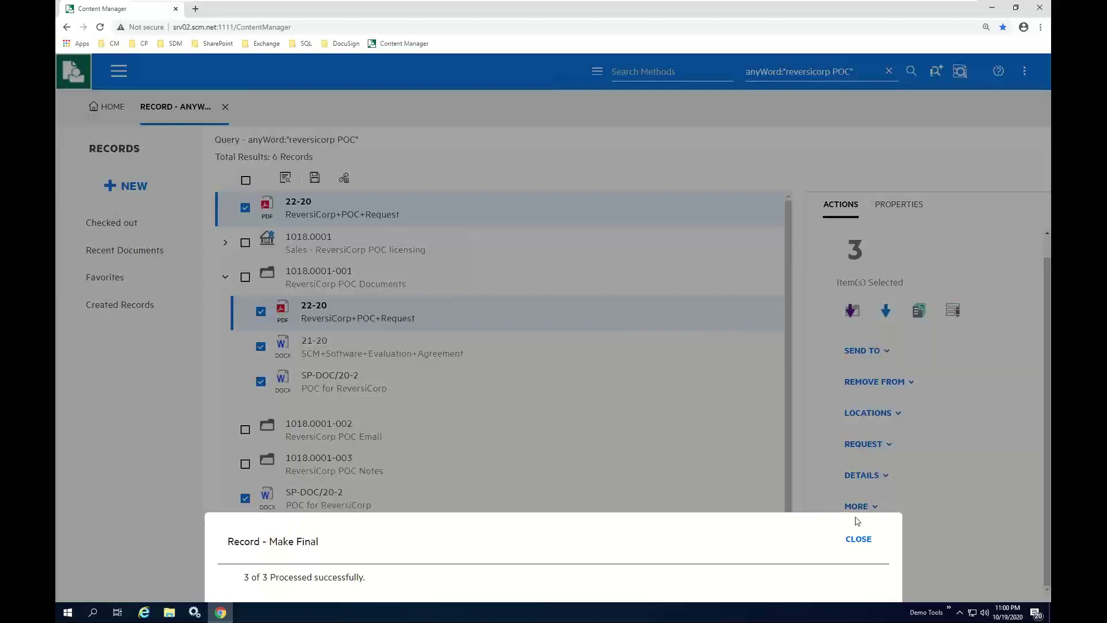
click(859, 540)
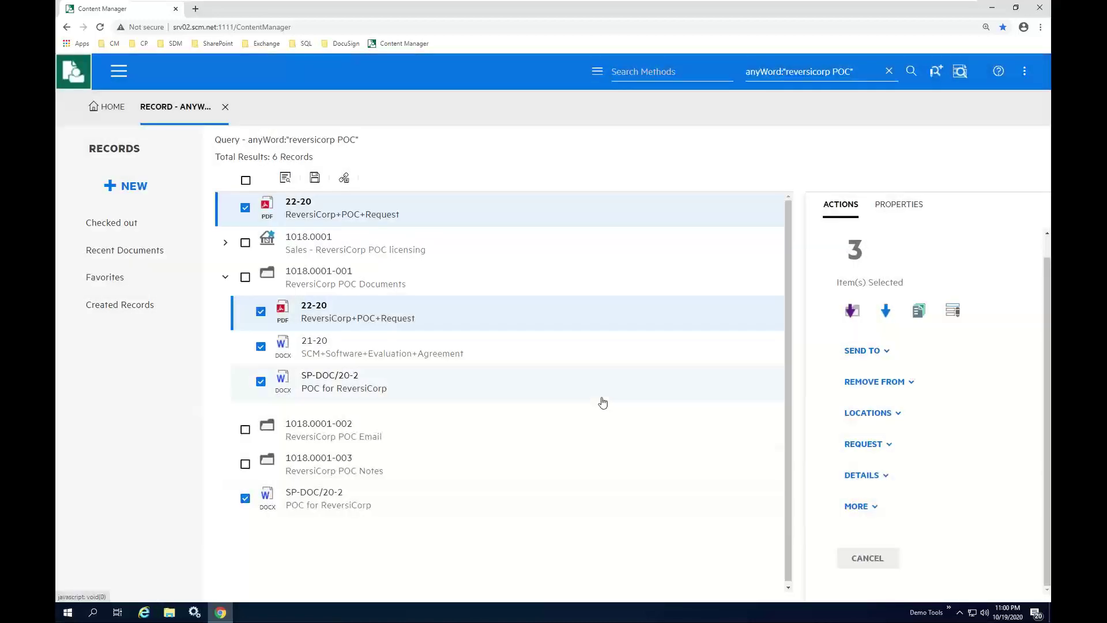